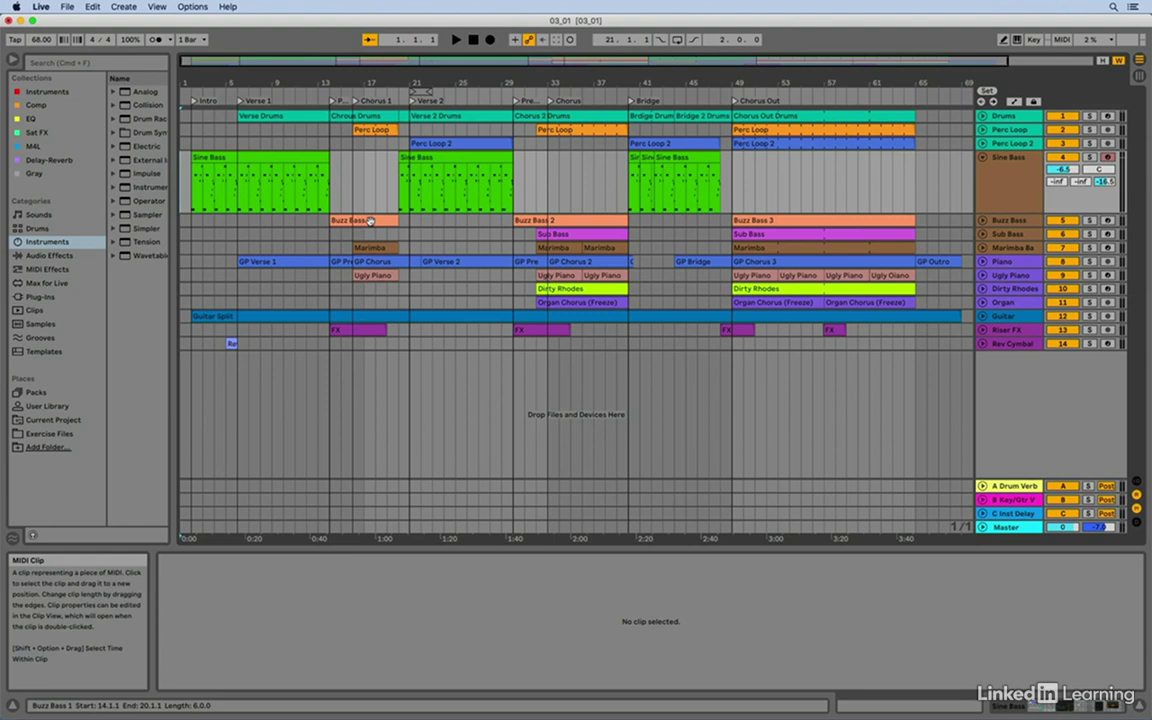
Place the insert marker at bar 17 on the Sub Bass track, play the arrangement briefly from there and stop
click(369, 220)
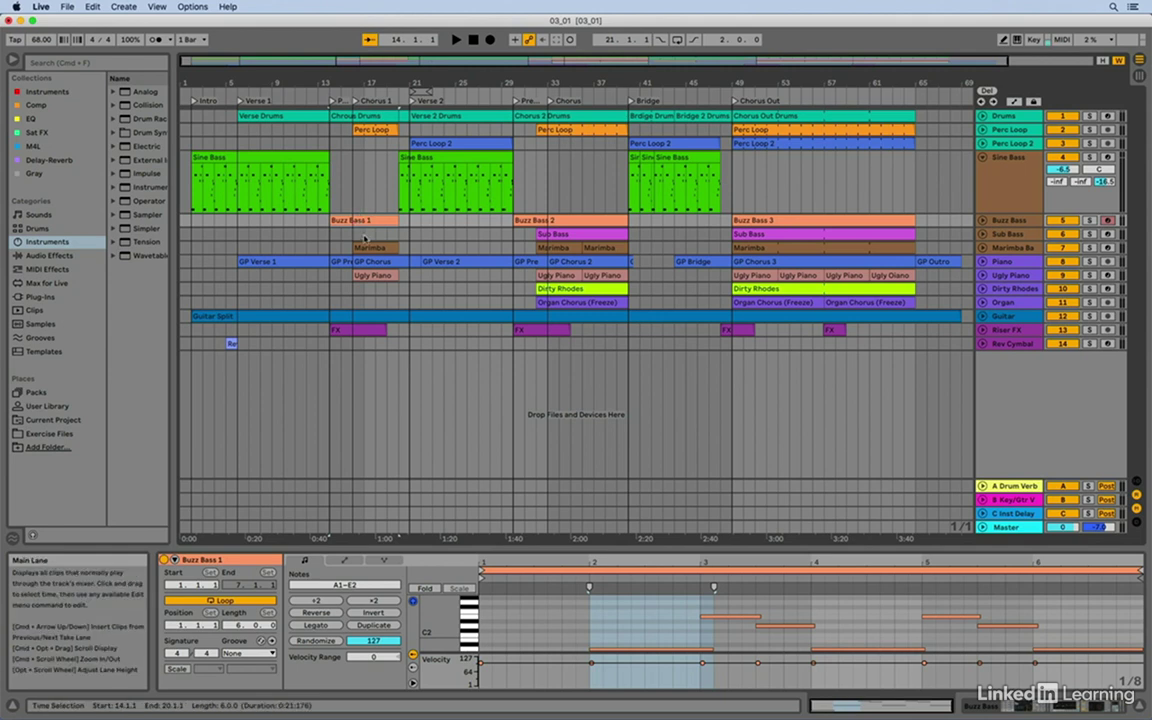
click(365, 238)
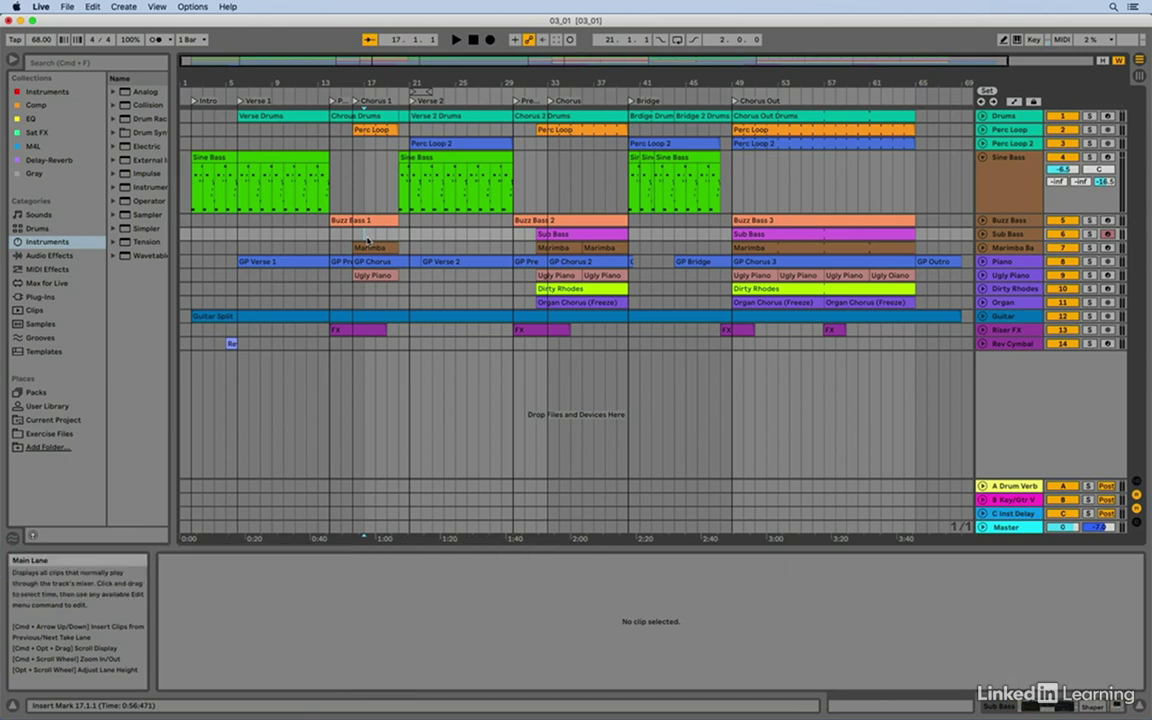
key(space)
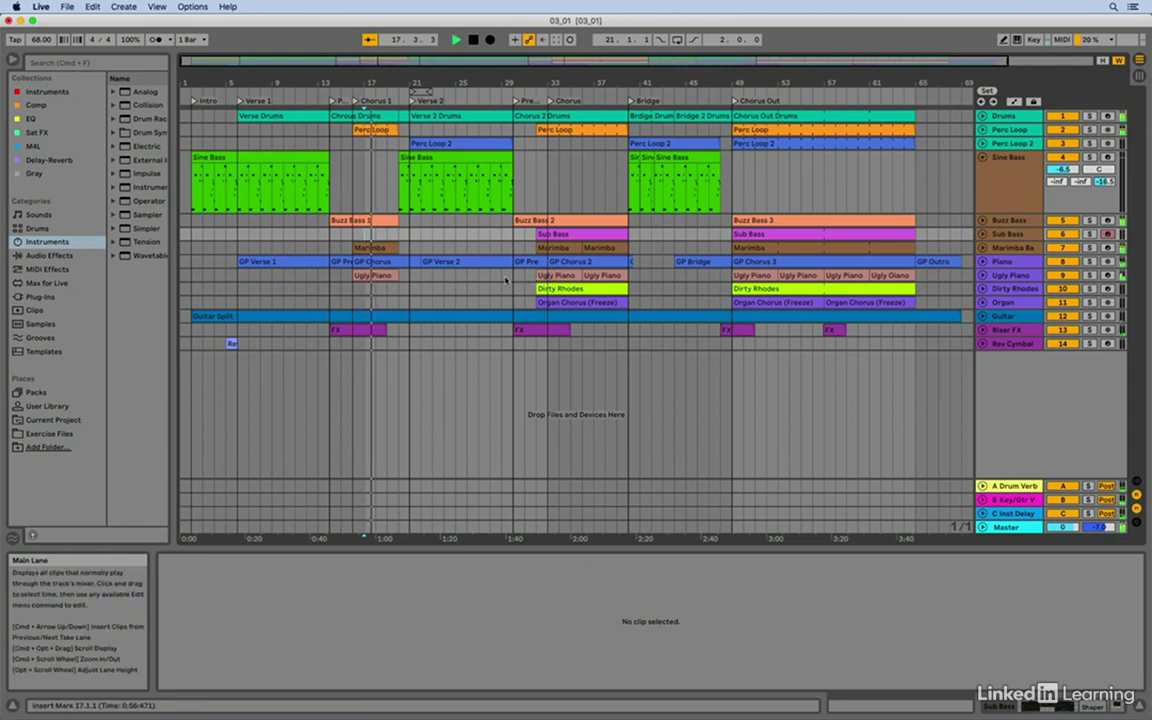
key(space)
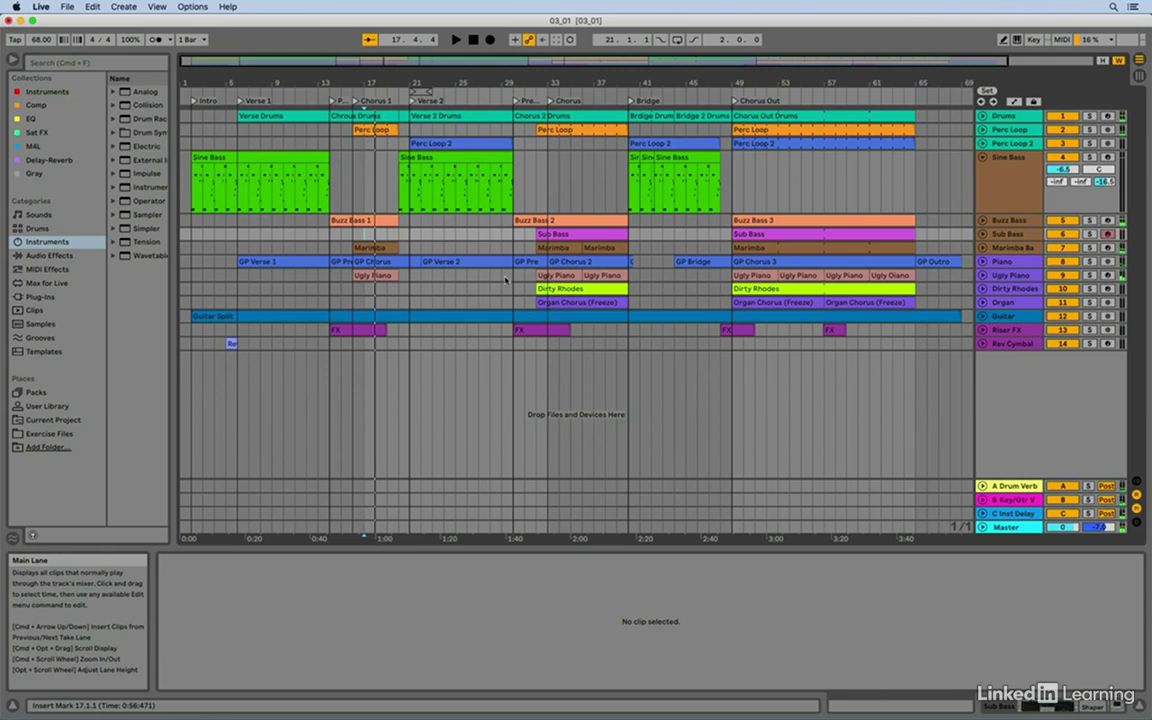
Resume playback from the point where it stopped, then stop and return the song position to 1.1.1
scroll(458, 262, right, 1)
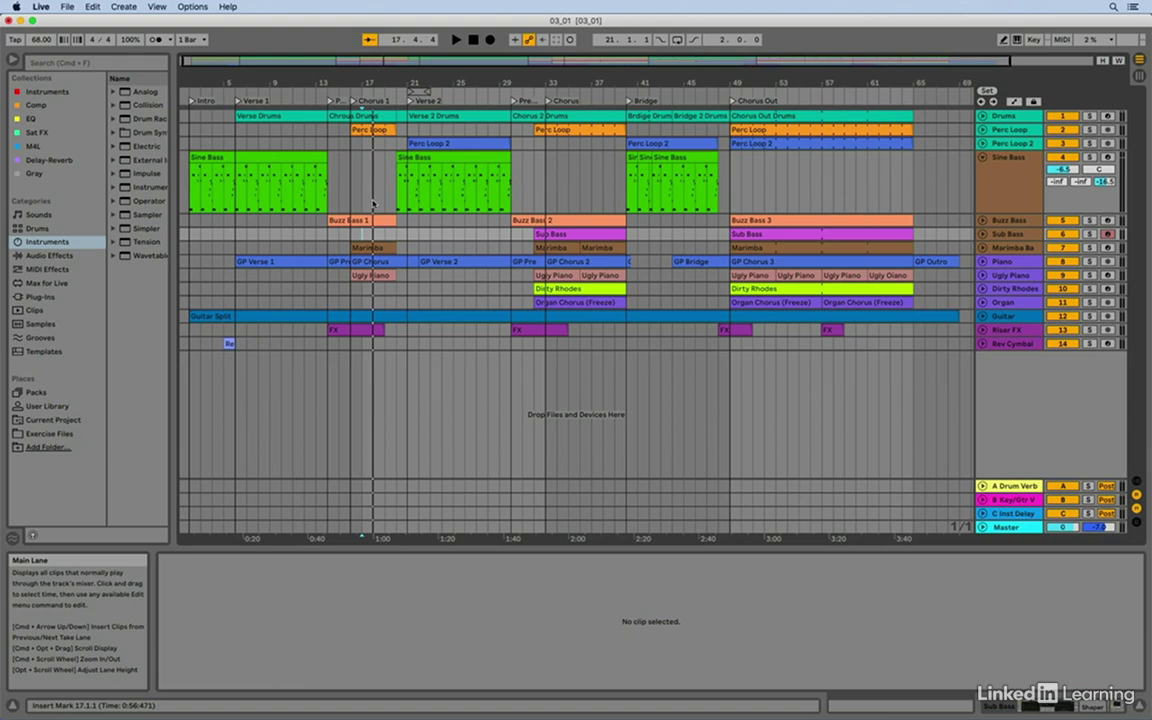
key(space)
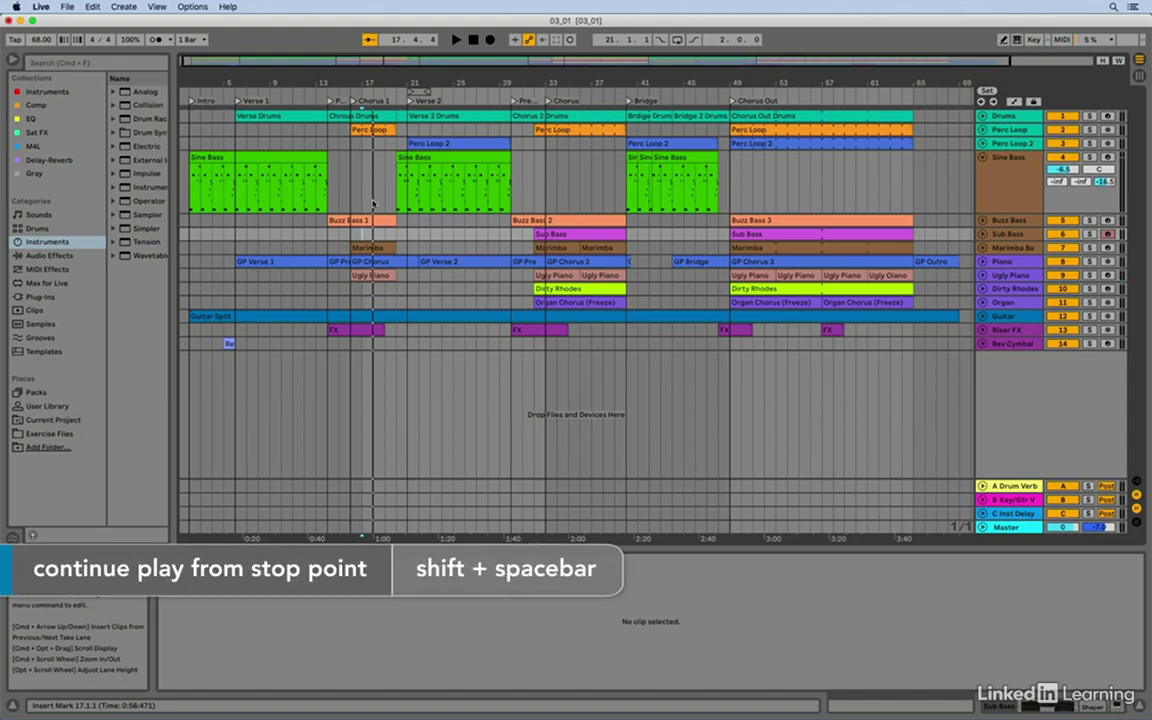
key(shift+space)
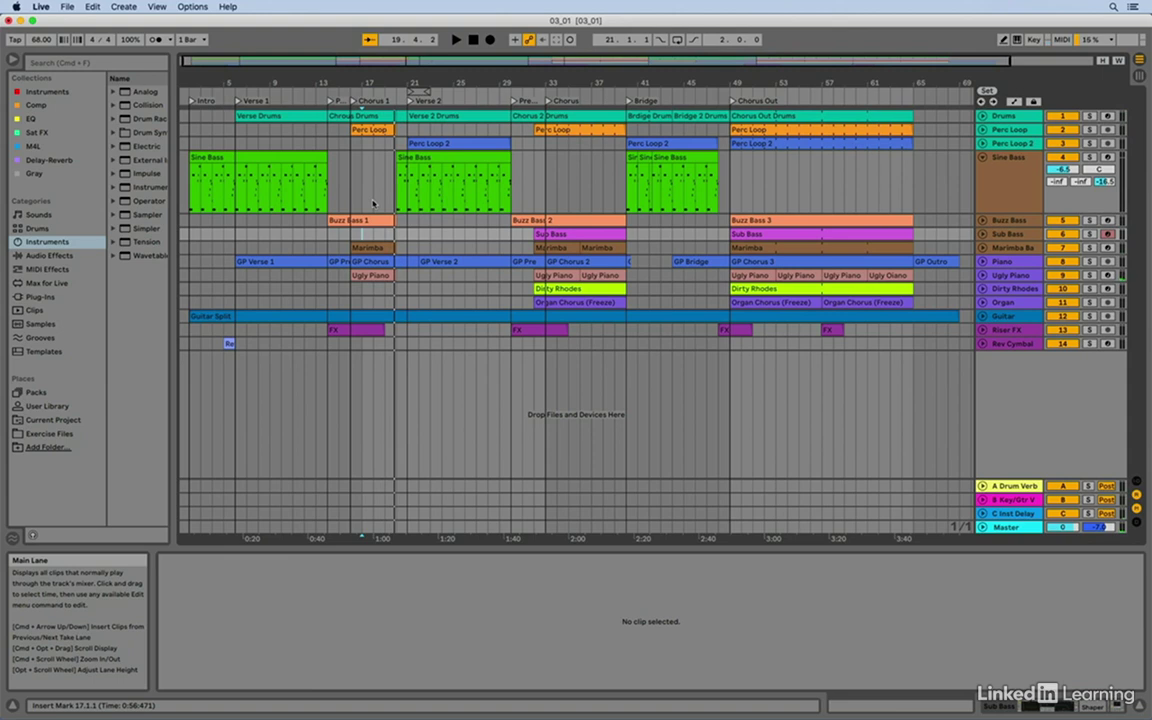
click(474, 41)
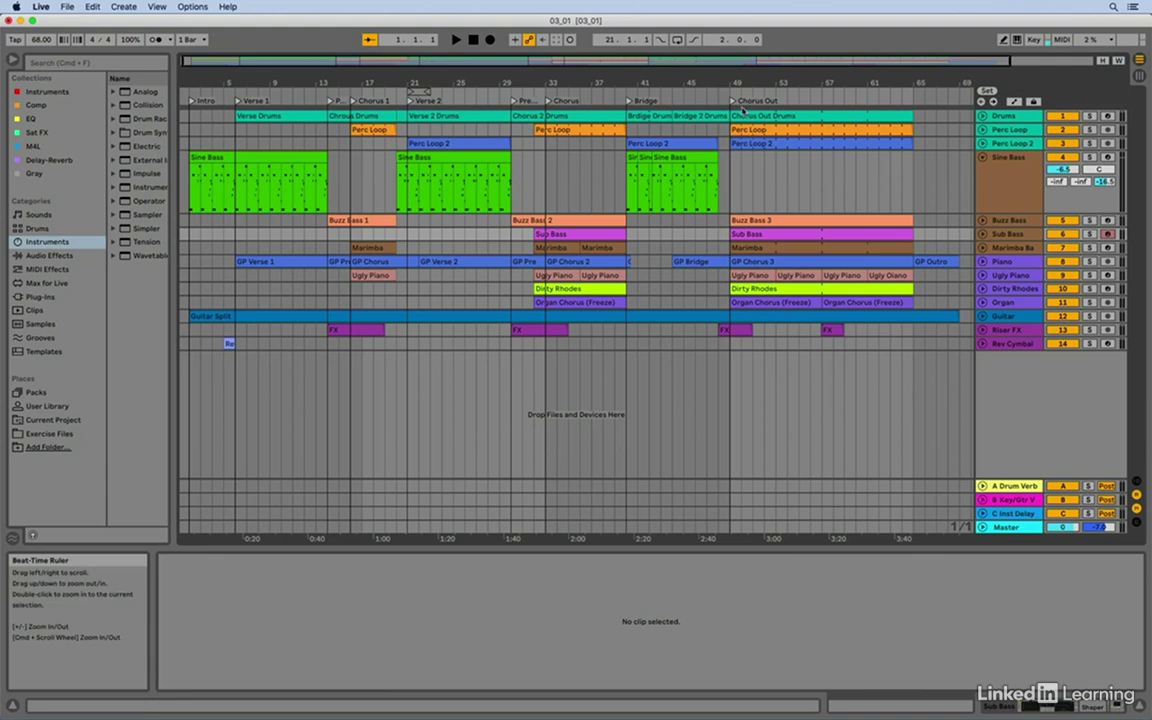
Play the song briefly from the Verse 1 locator, and again from a scrub-area point inside Verse 2
click(239, 101)
click(239, 101)
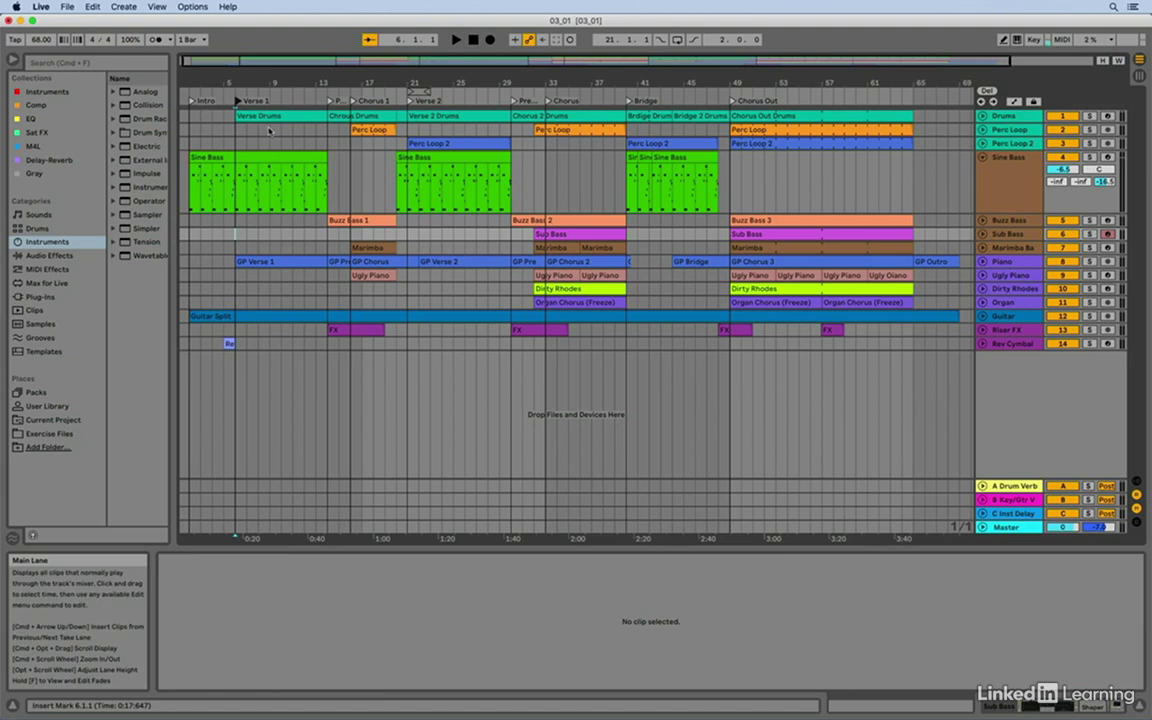
key(space)
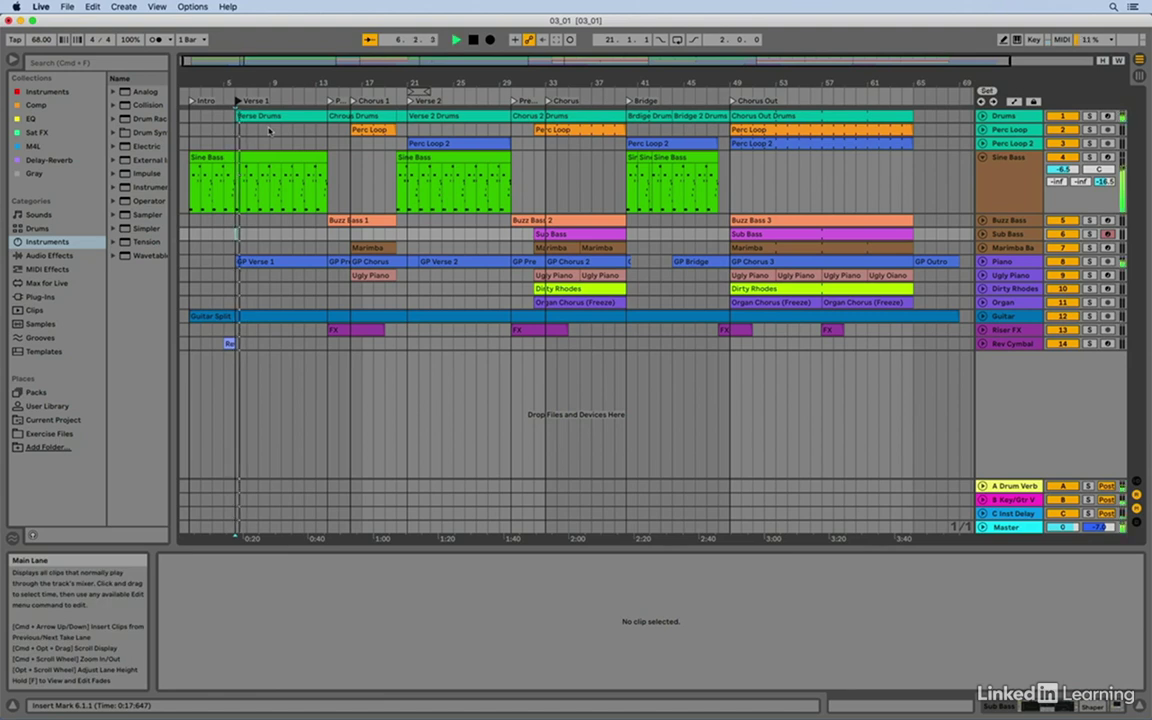
key(space)
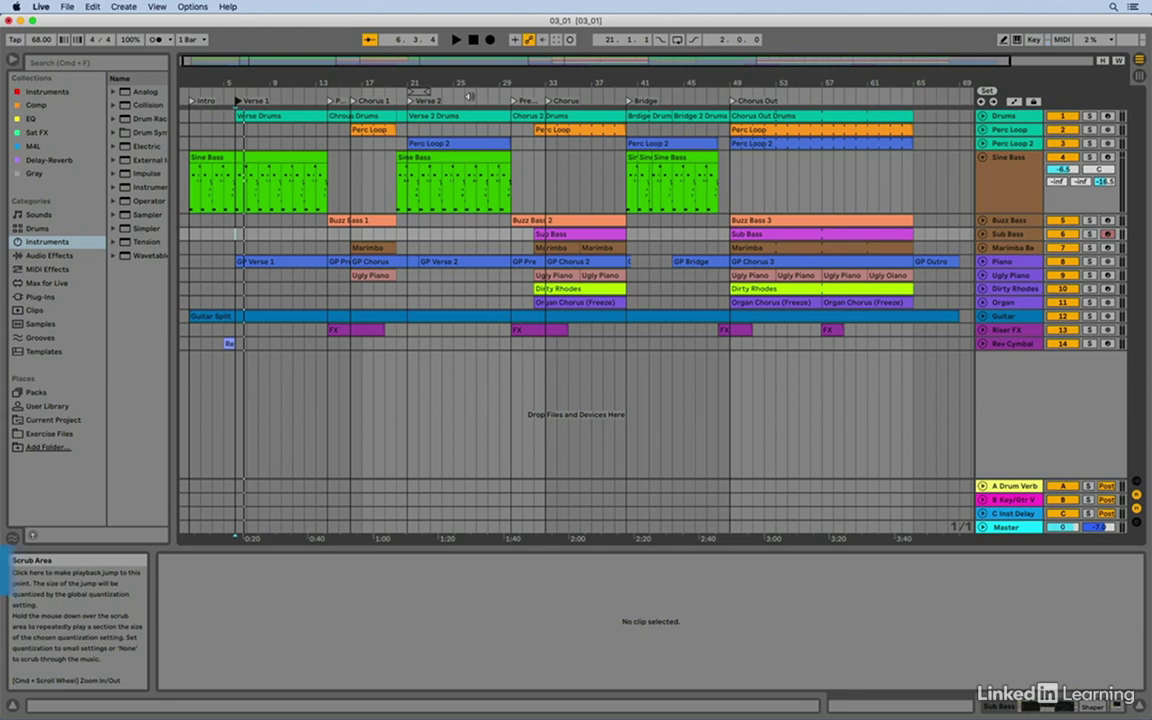
shift+click(469, 96)
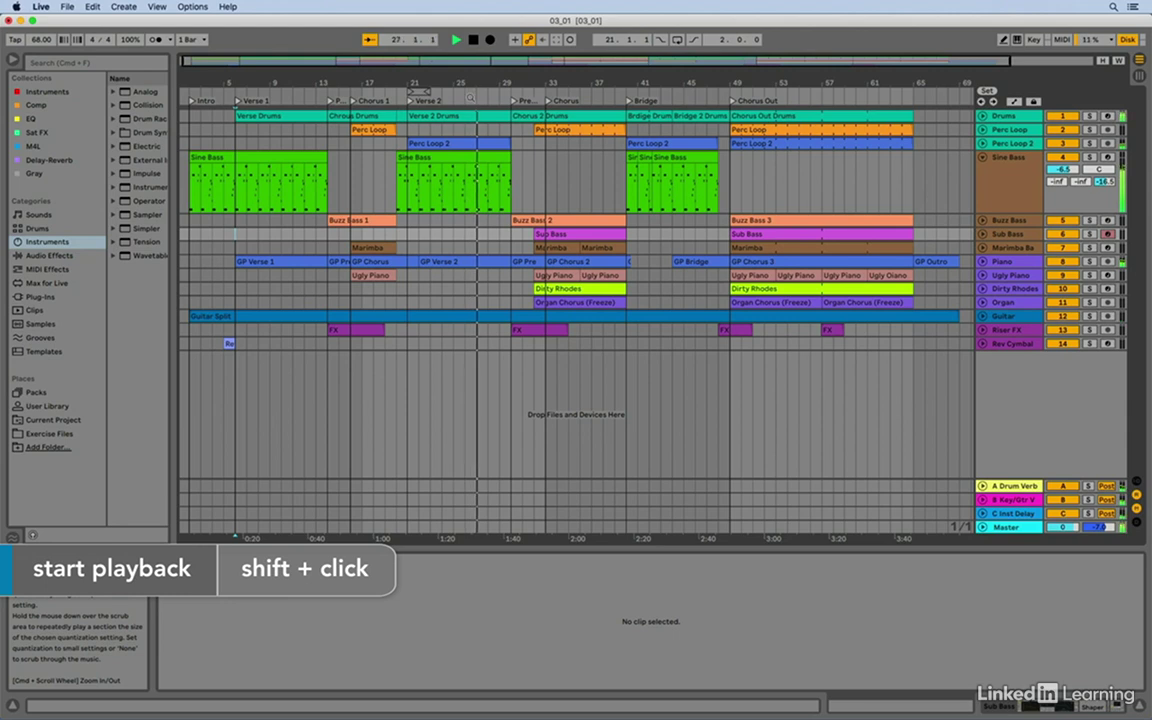
key(space)
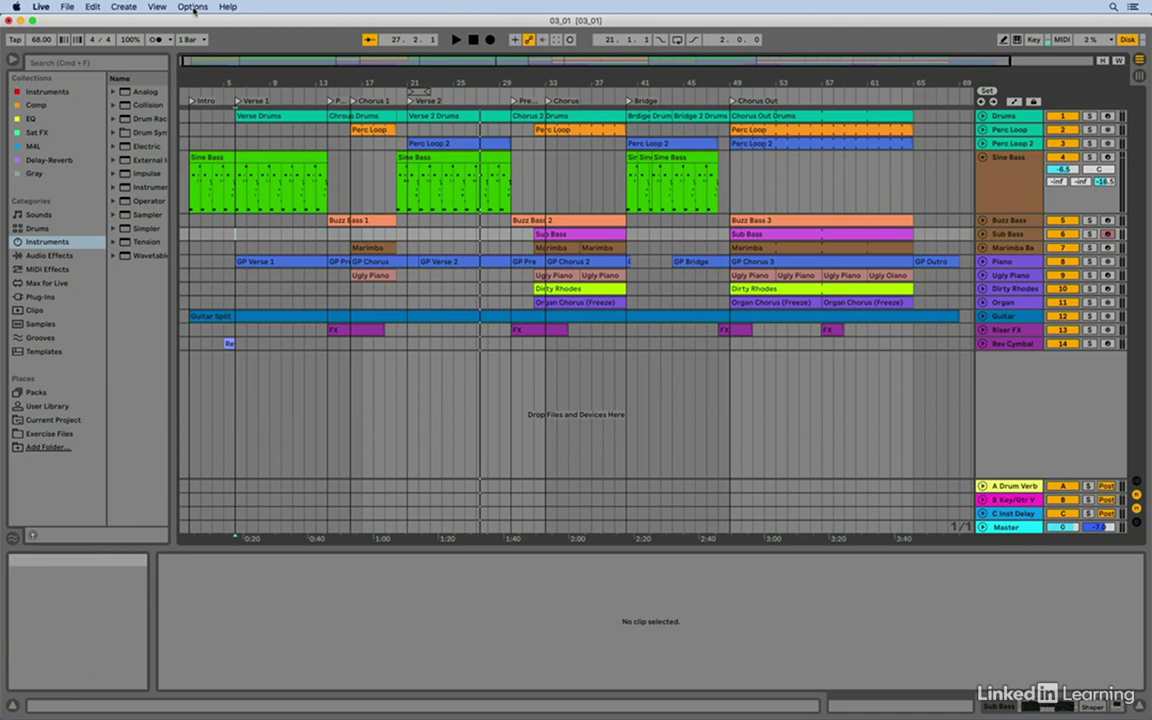
Turn on Permanent Scrub Areas in the preferences and test it by playing briefly from near the end of Verse 2
click(40, 7)
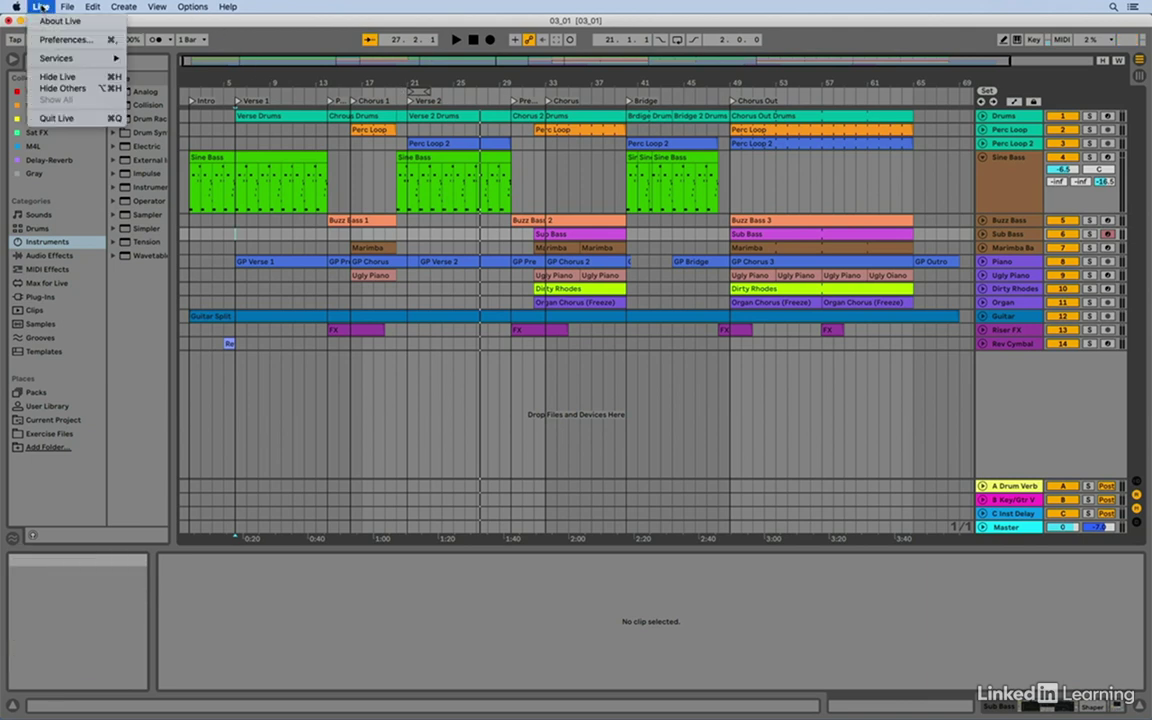
click(66, 40)
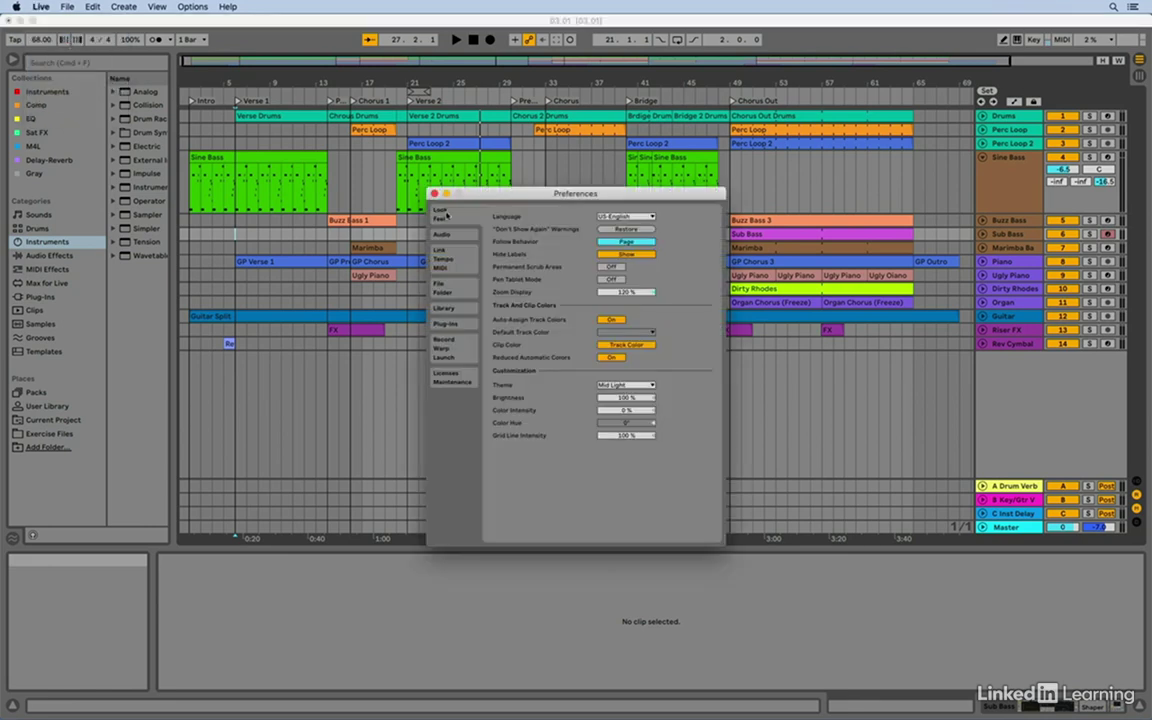
mouse_move(519, 267)
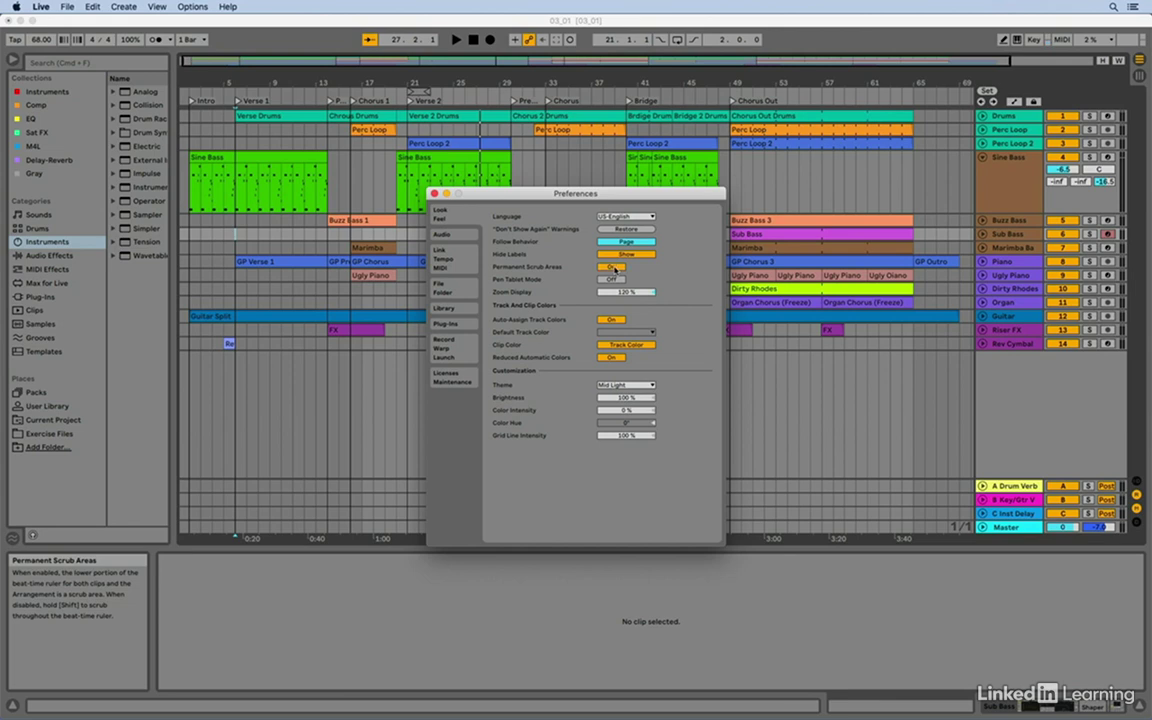
click(435, 194)
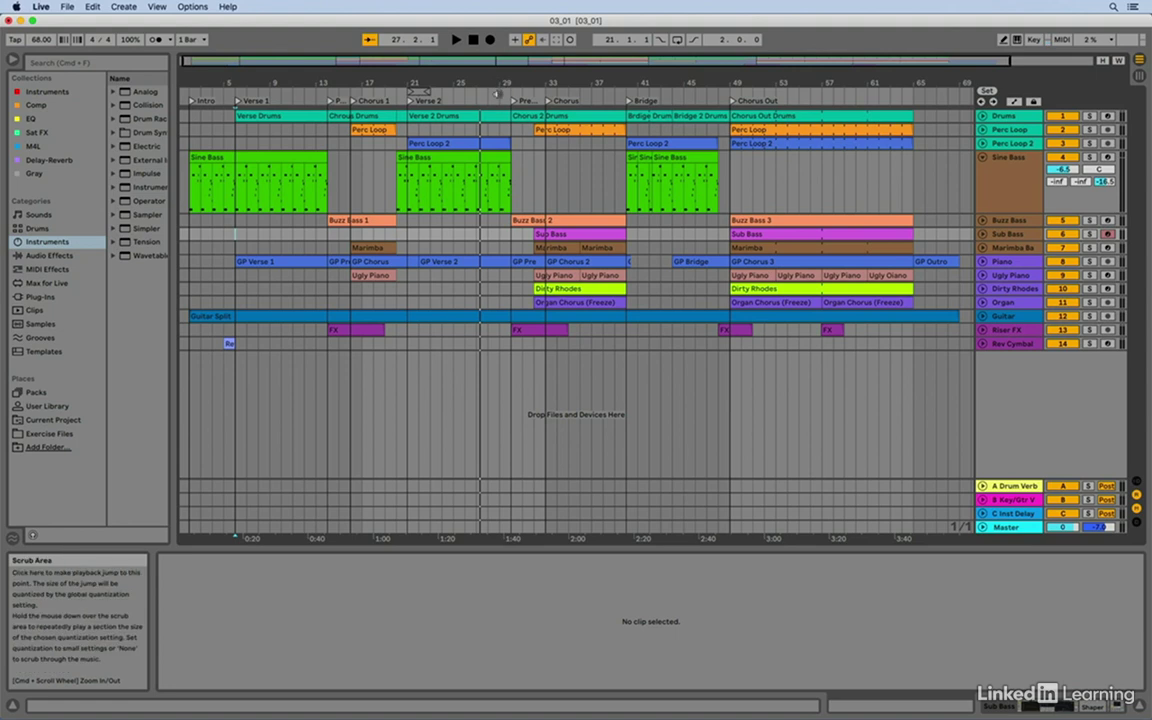
click(497, 94)
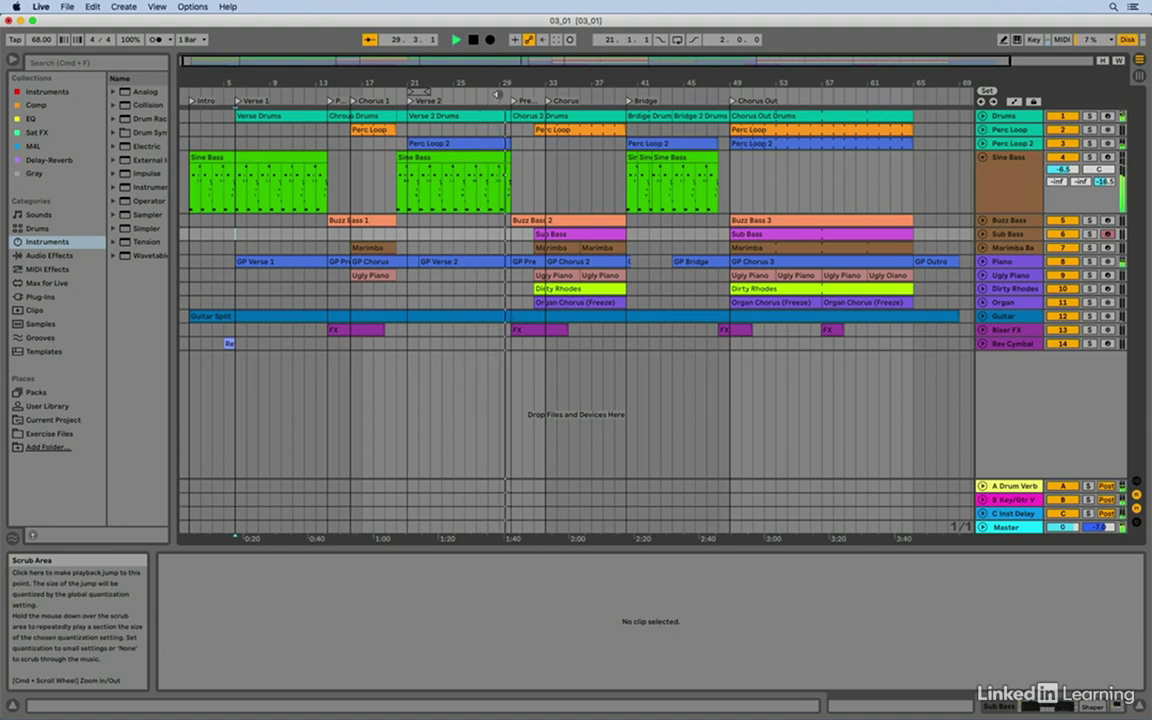
key(space)
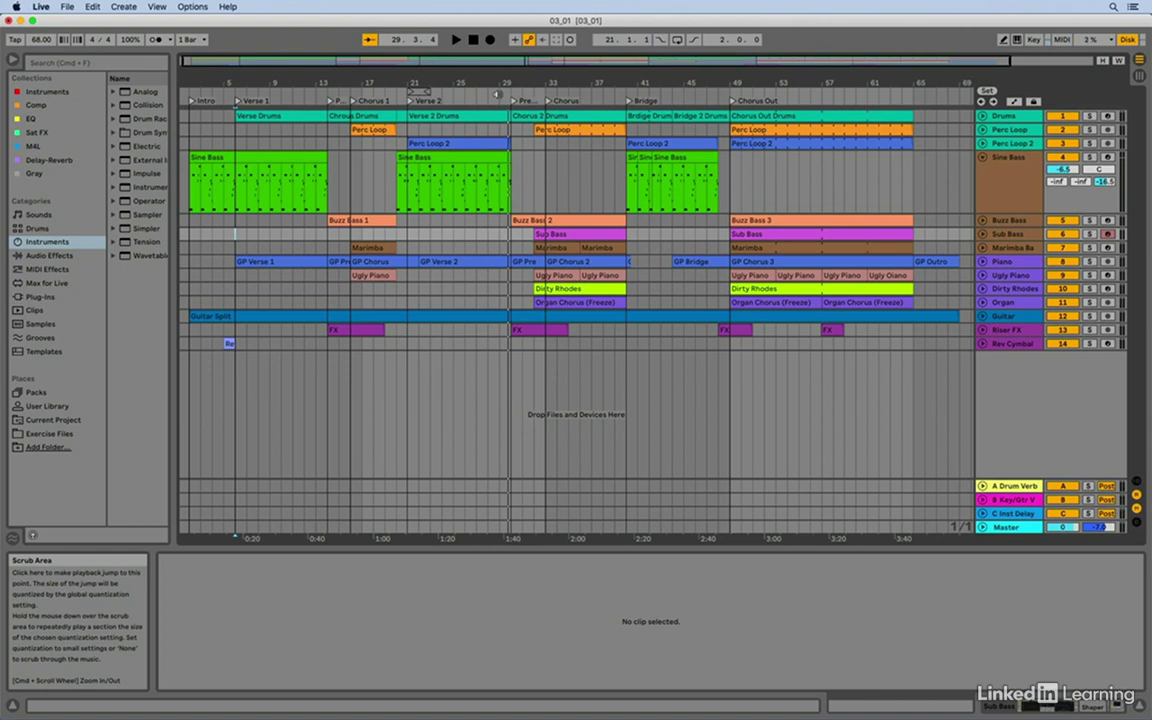
Place the insert marker at bar 14 on the Sine Bass track and play the PreChorus briefly in a close-up view
key(plus)
key(plus)
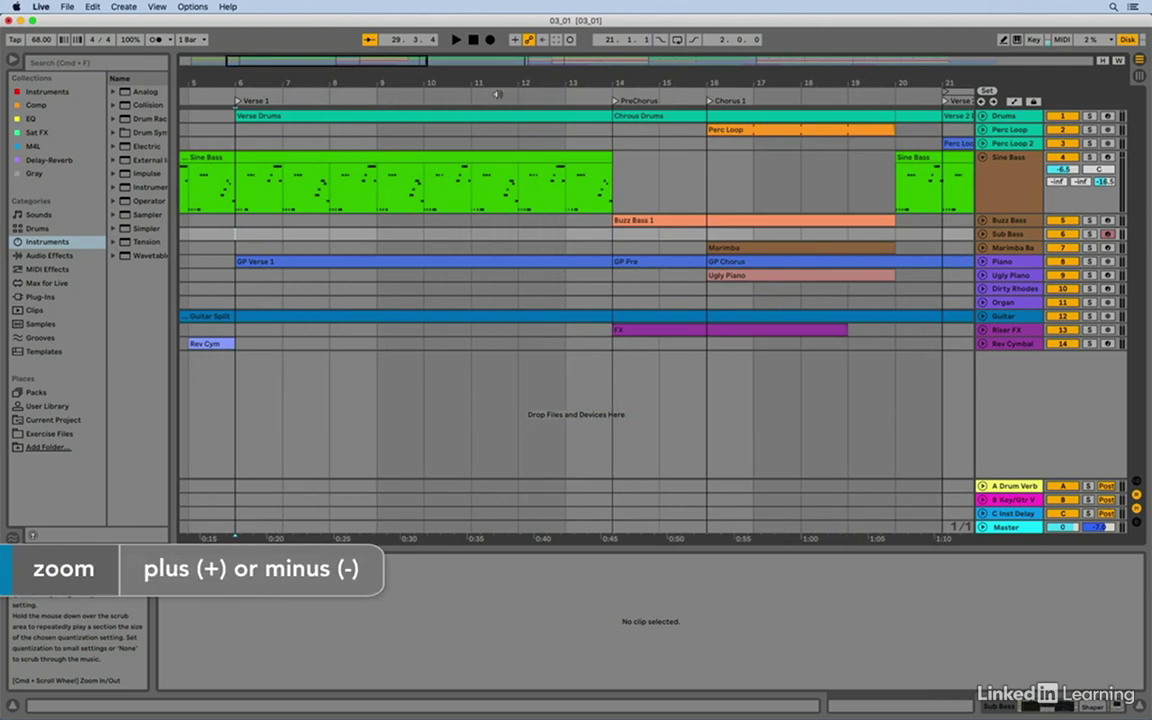
key(plus)
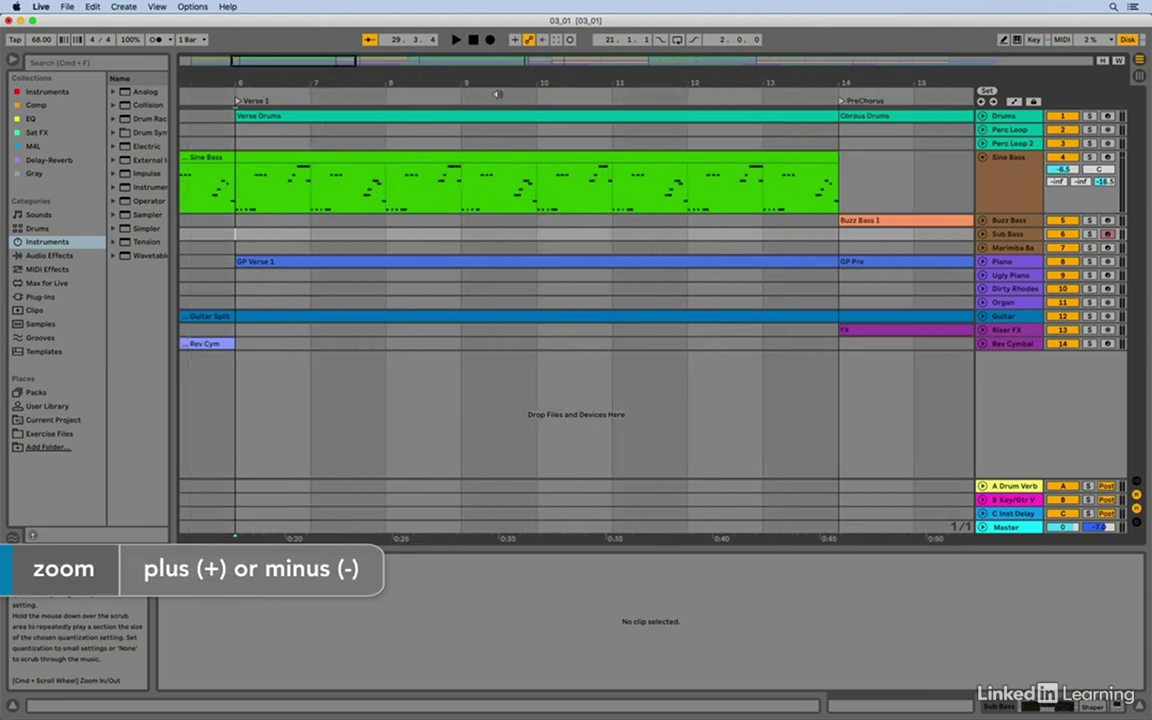
click(838, 187)
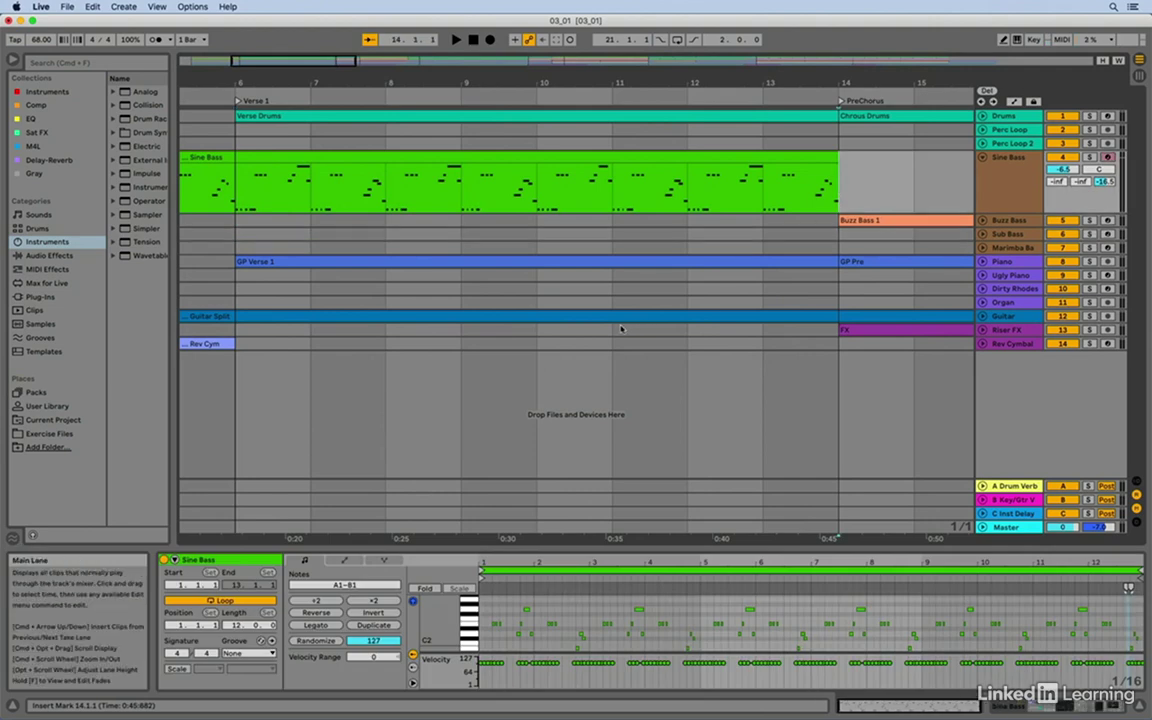
key(space)
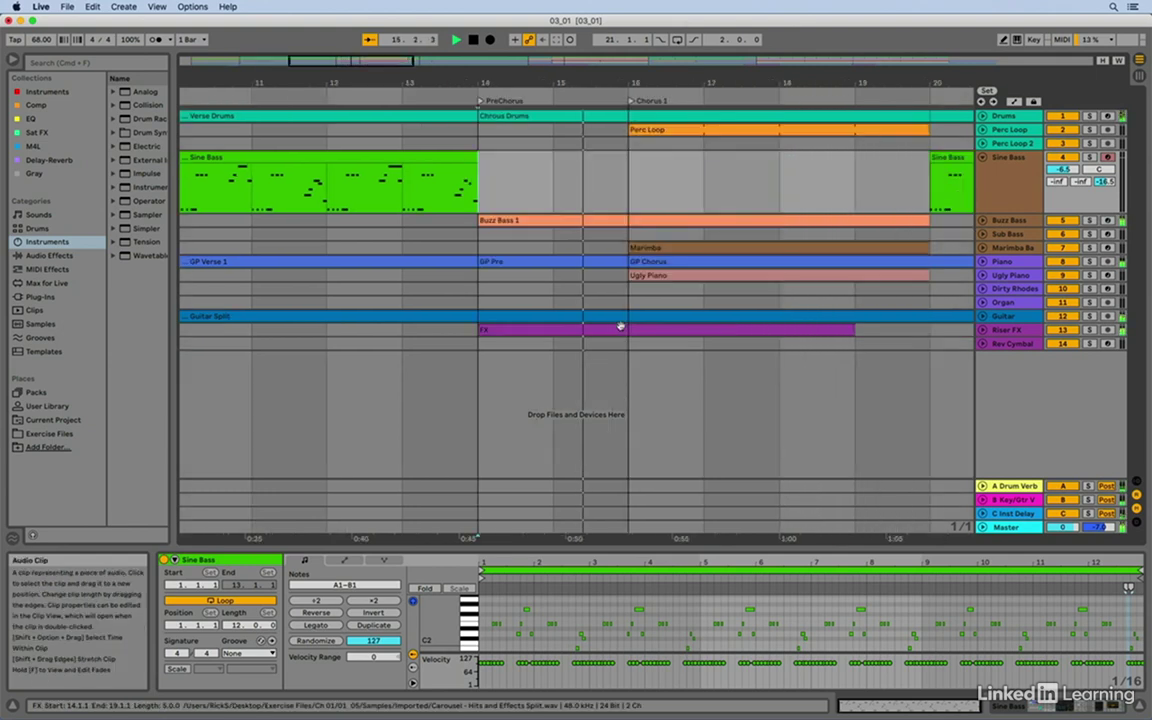
key(space)
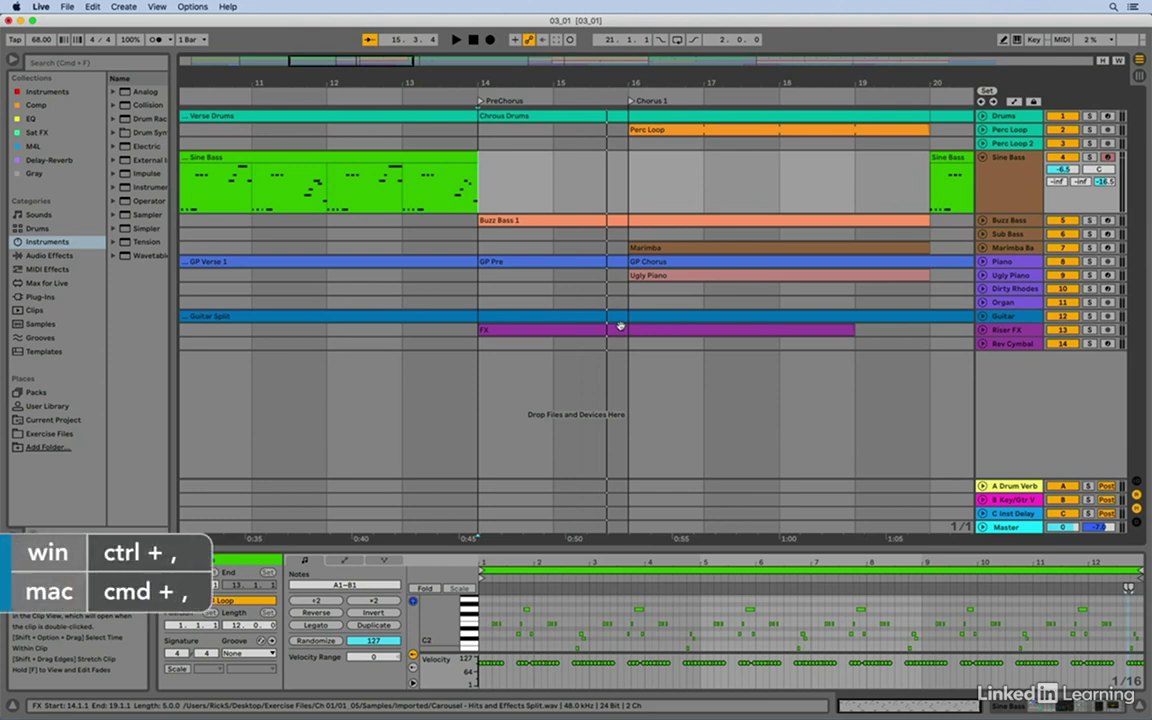
Set Follow Behavior to Scroll in the preferences and test it with a short playback from bar 14
key(super+comma)
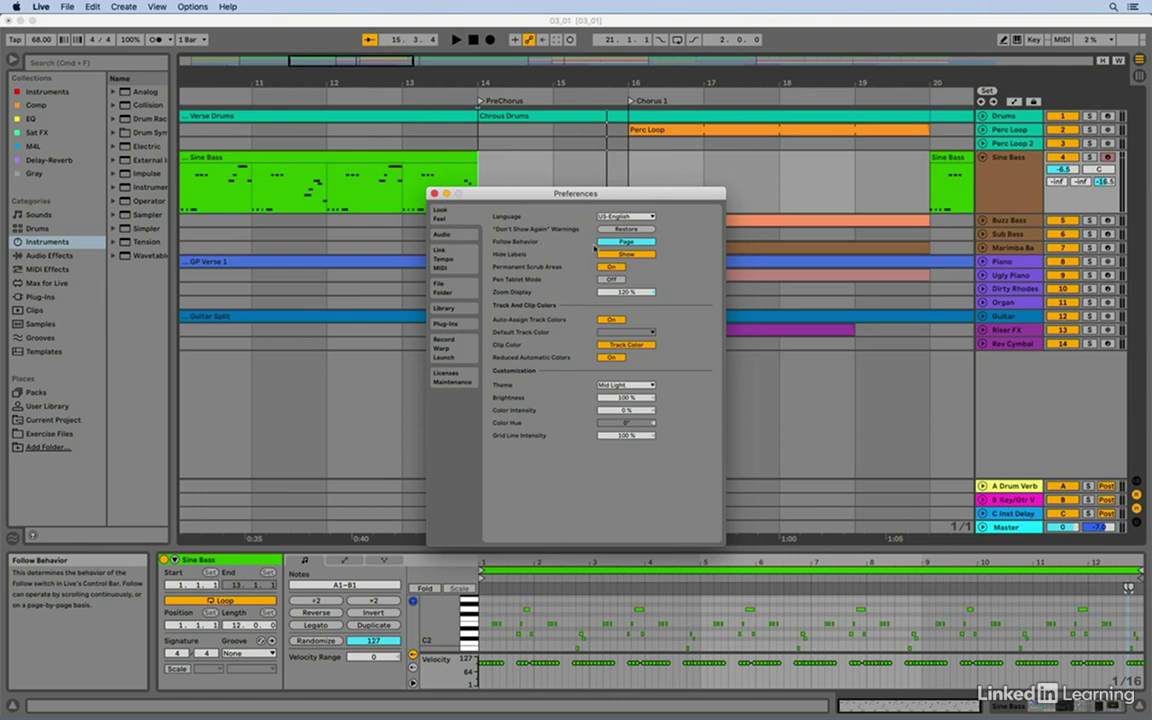
click(643, 245)
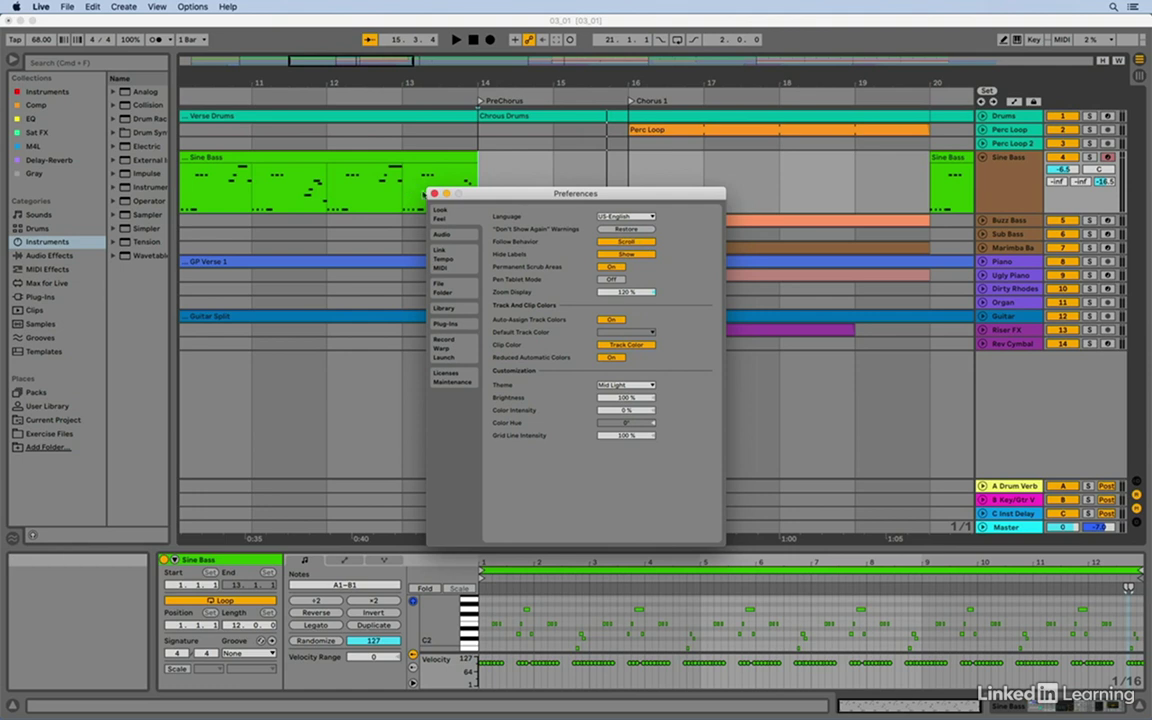
click(436, 194)
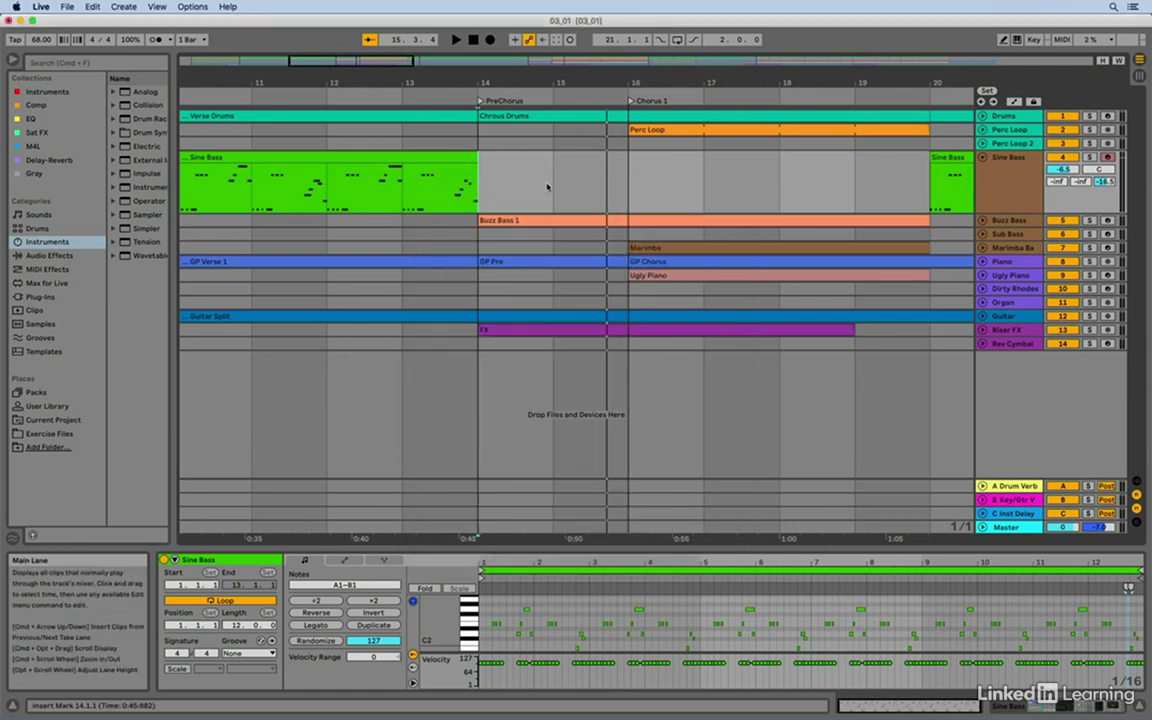
key(space)
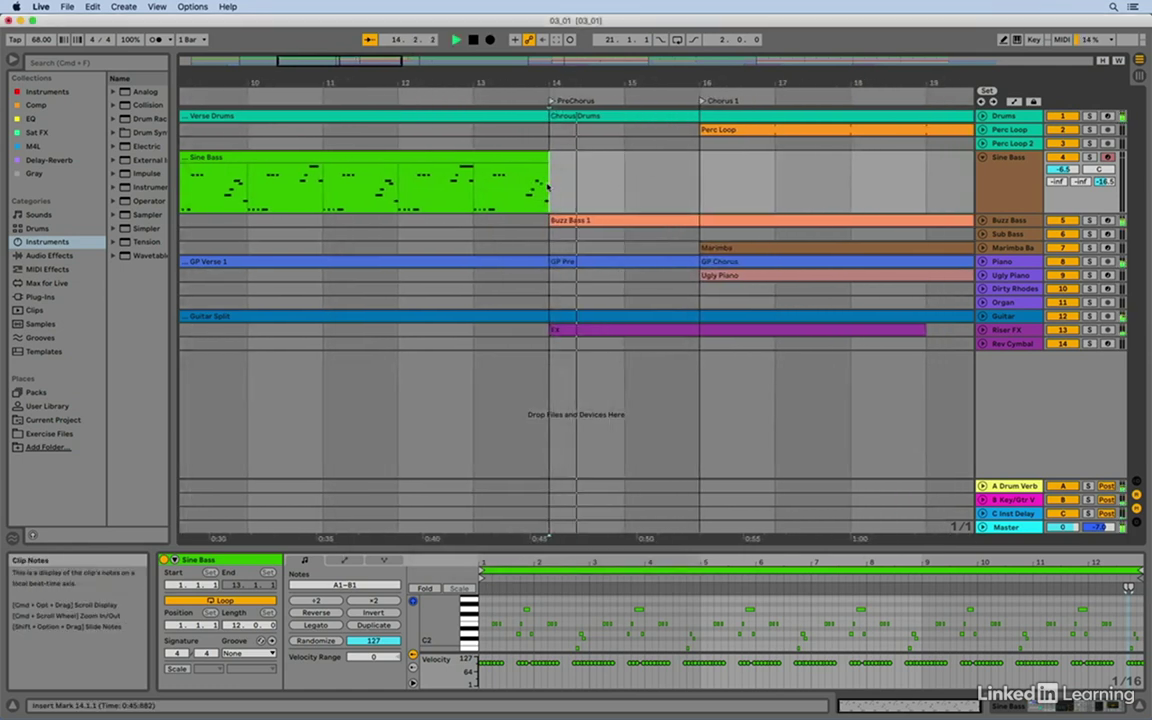
key(space)
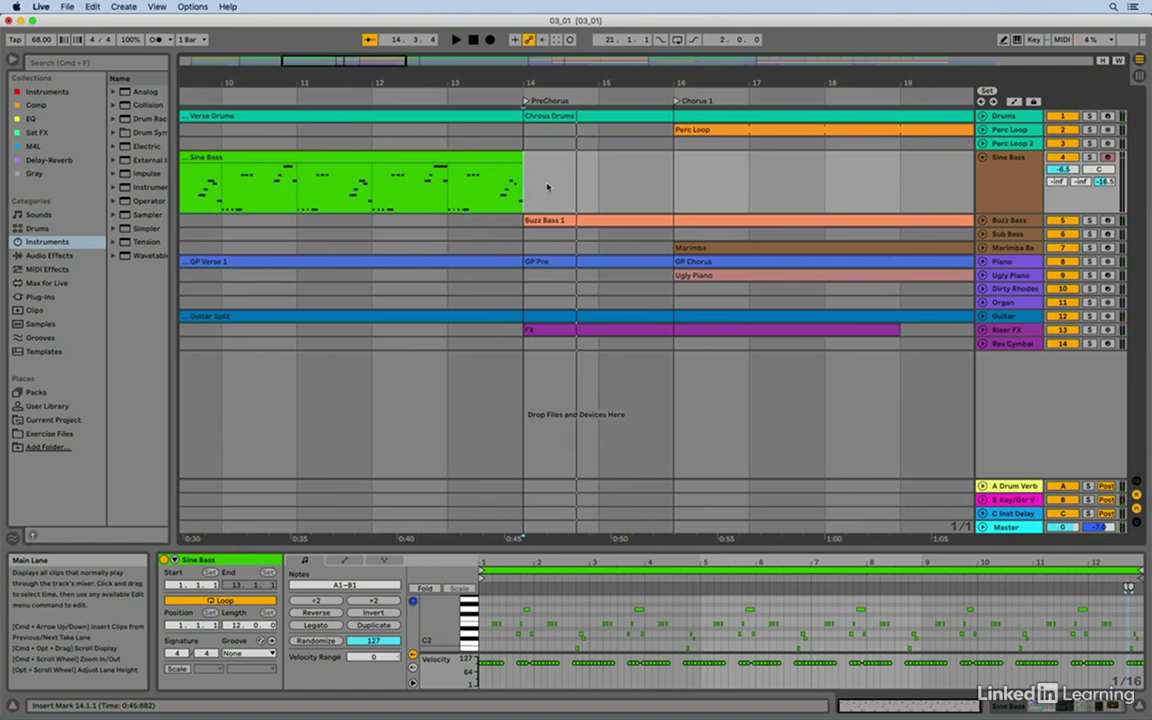
Switch the Follow Behavior preference back to Page and close the preferences
key(super+comma)
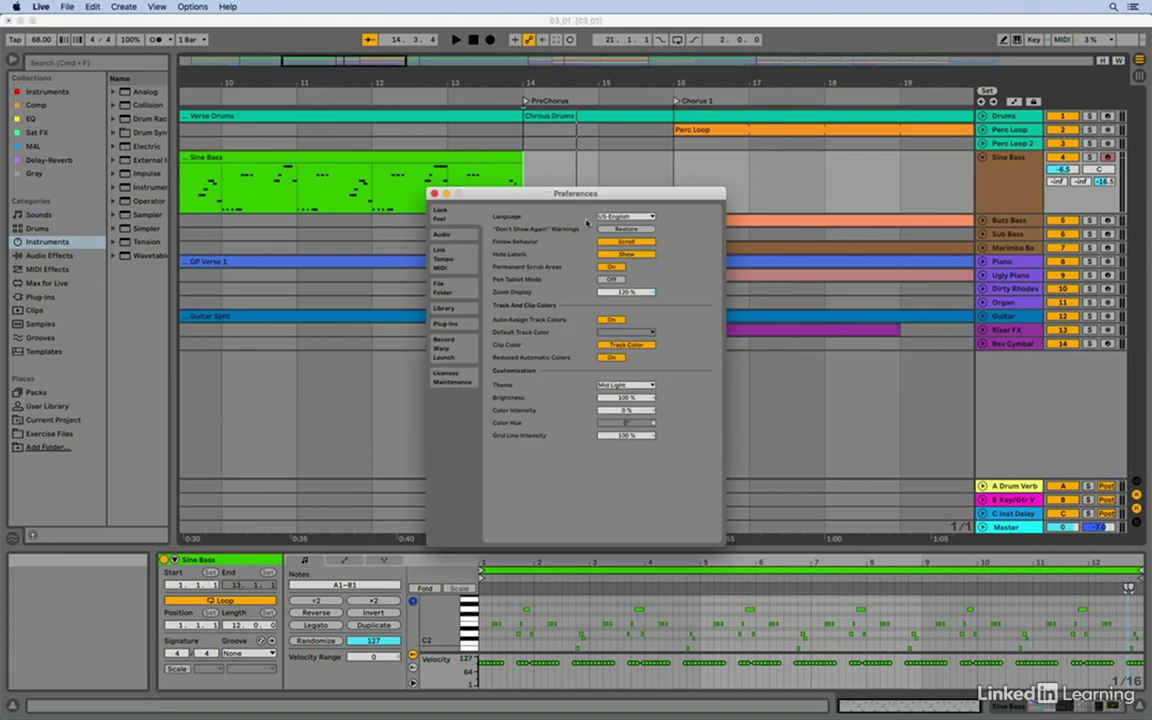
click(626, 241)
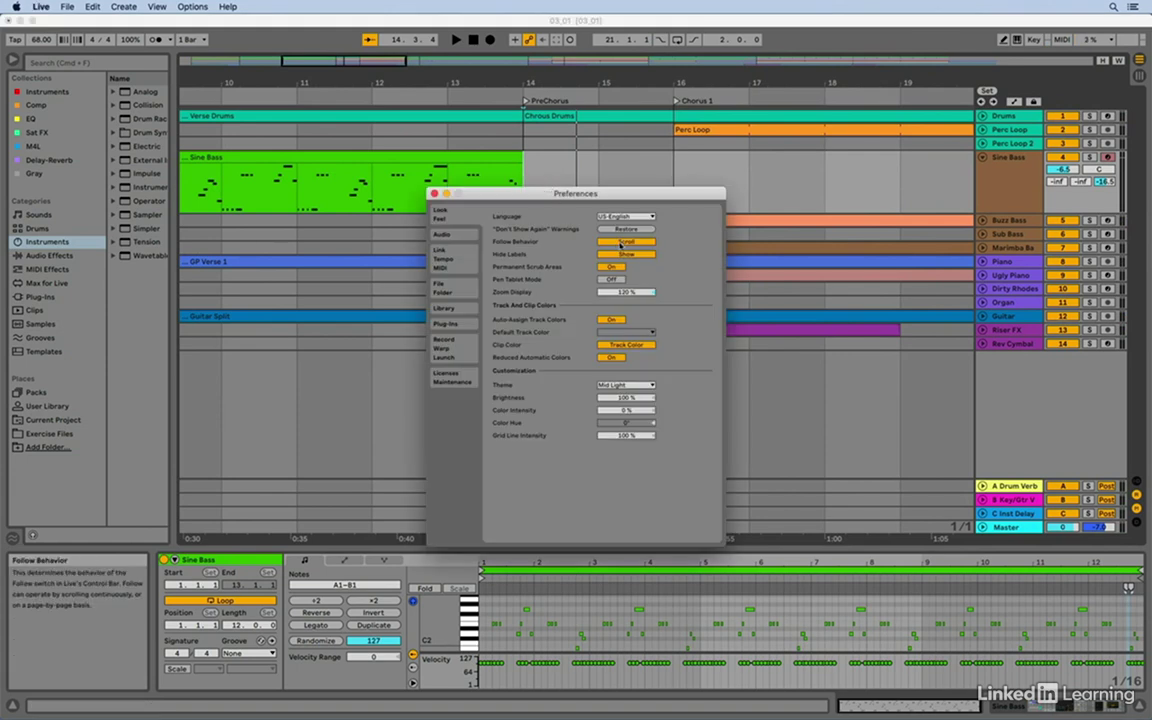
click(434, 193)
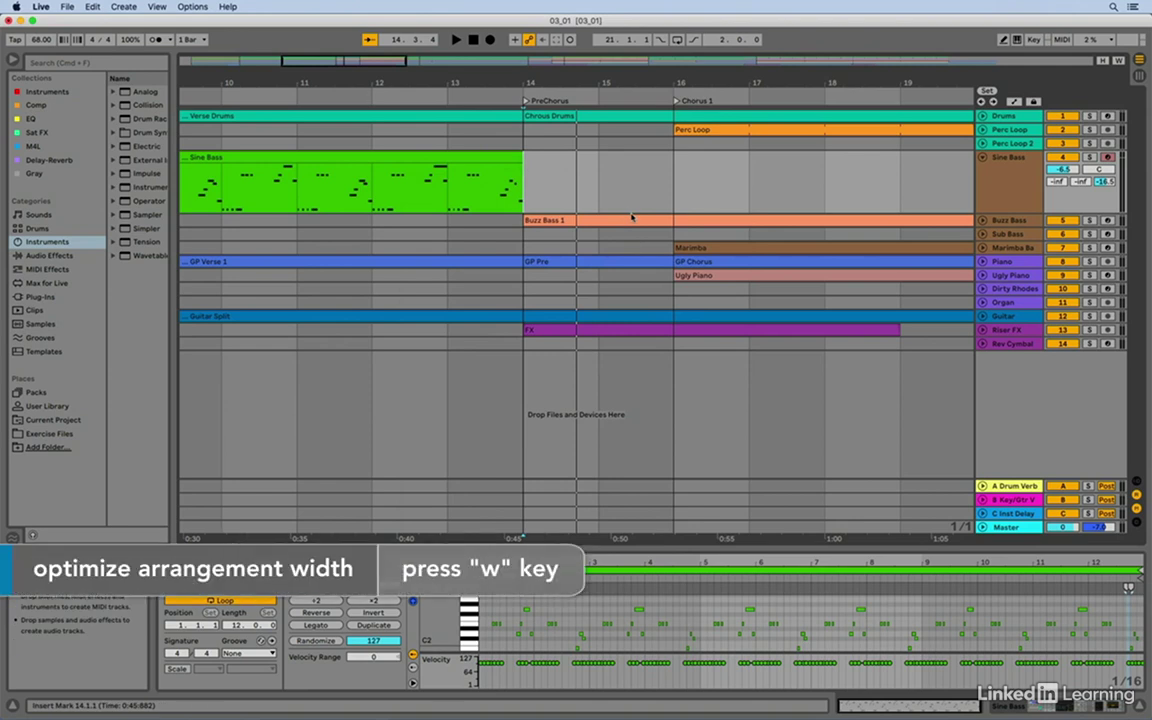
Fit the whole arrangement in view and loop the Perc Loop 2 clip in Verse 2, from 21.1.1 for 9 bars
key(w)
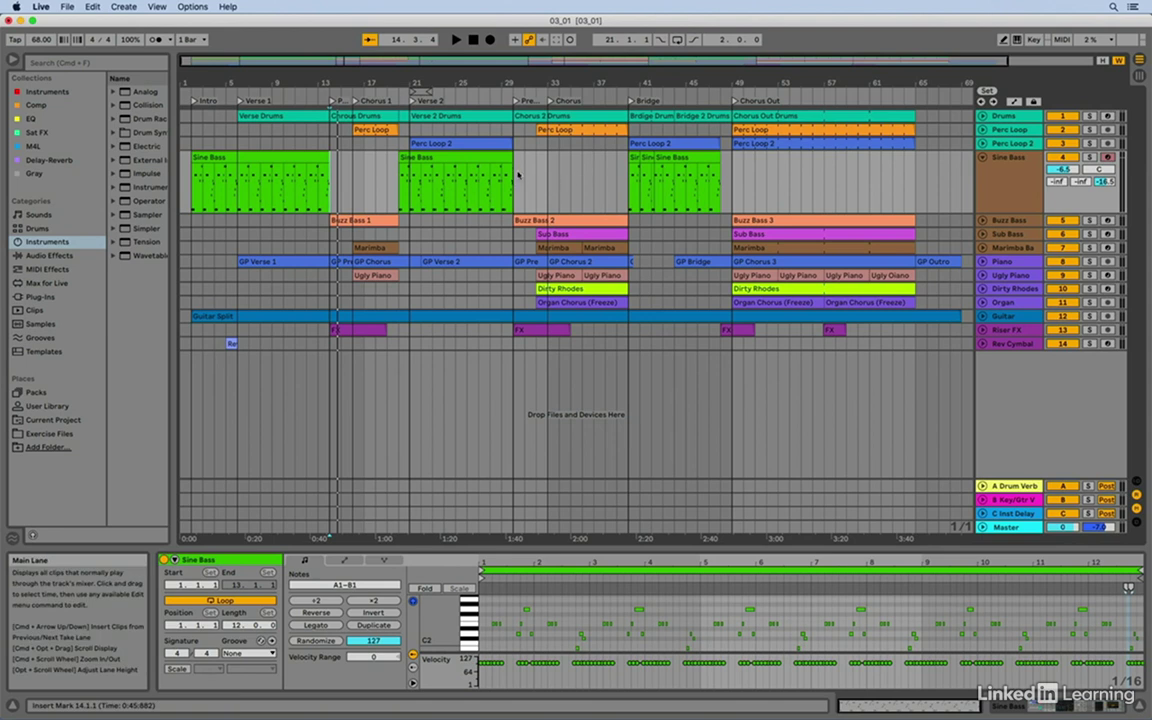
click(451, 144)
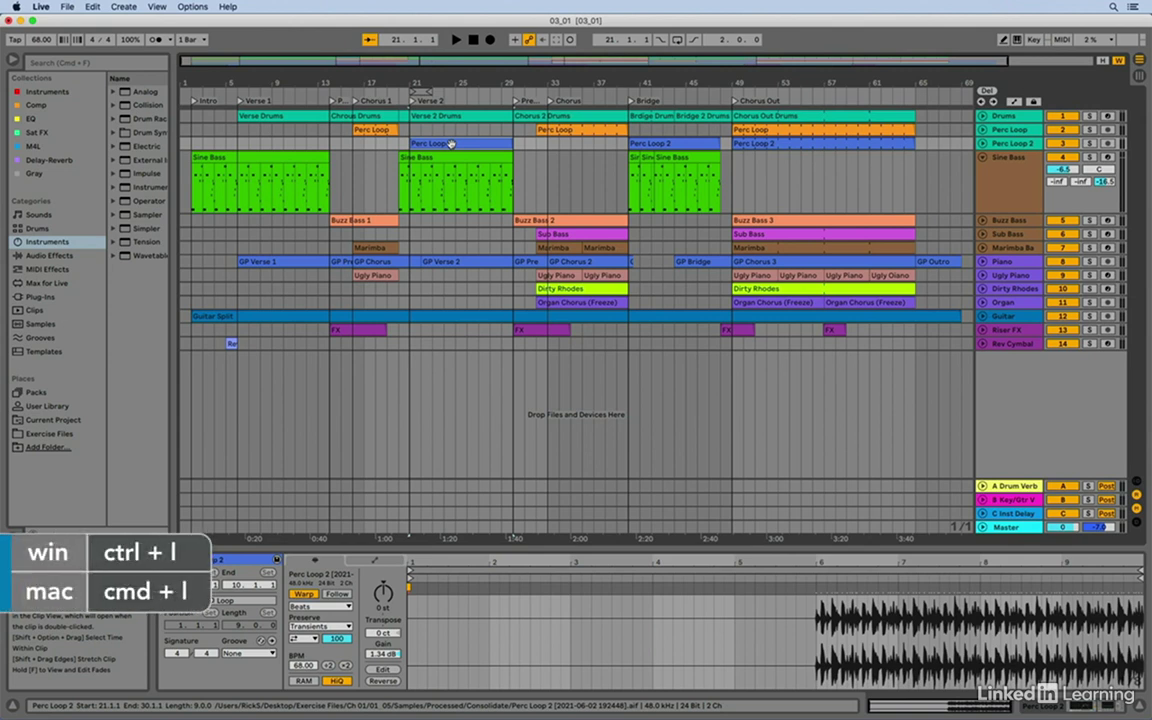
key(super+l)
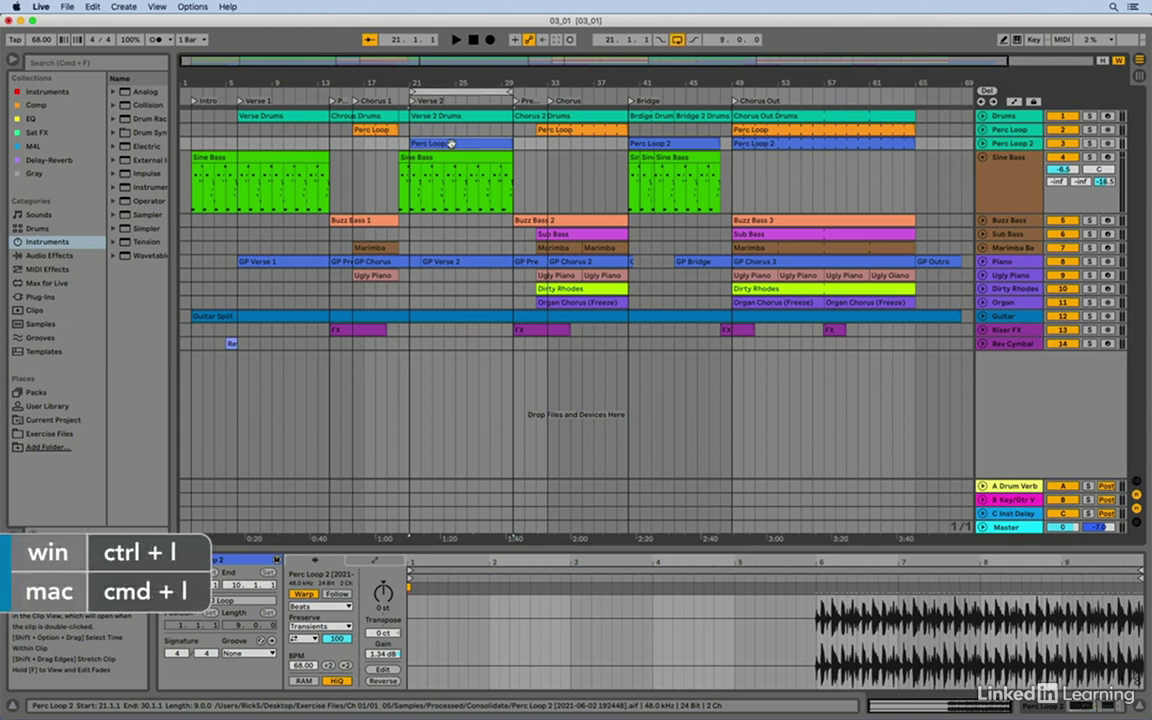
Shorten the Verse 2 arrangement loop to 2 bars from 21.1.1 and play it briefly
scroll(449, 138, right, 1)
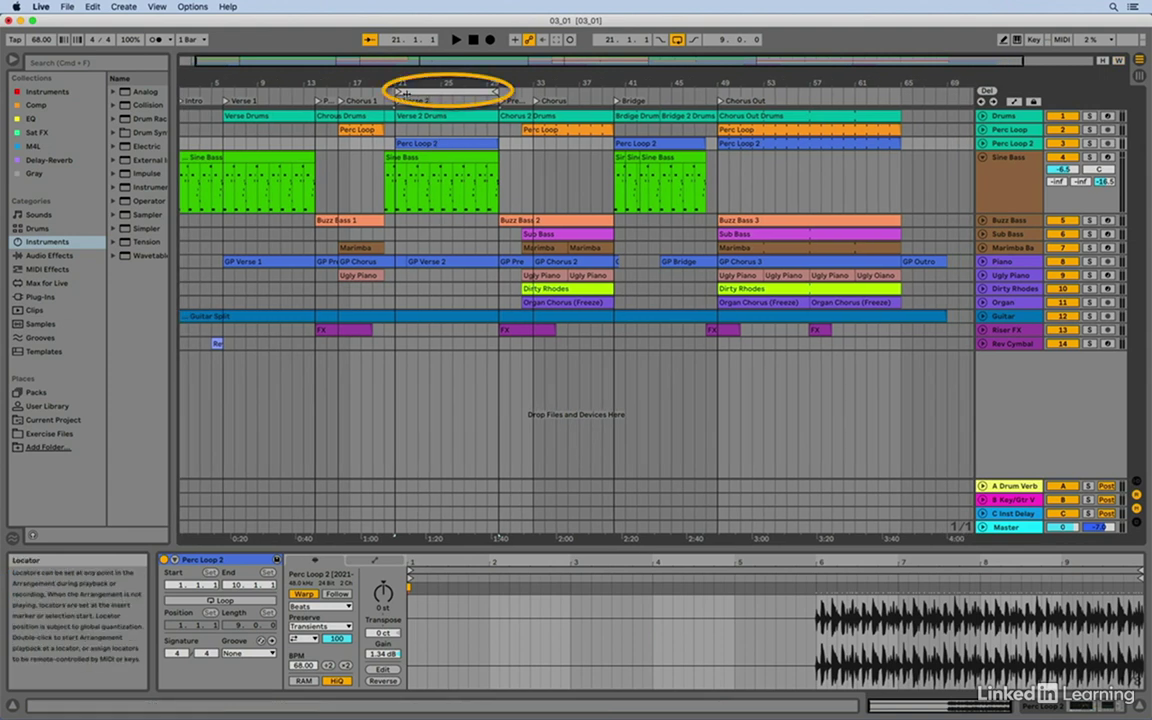
click(469, 143)
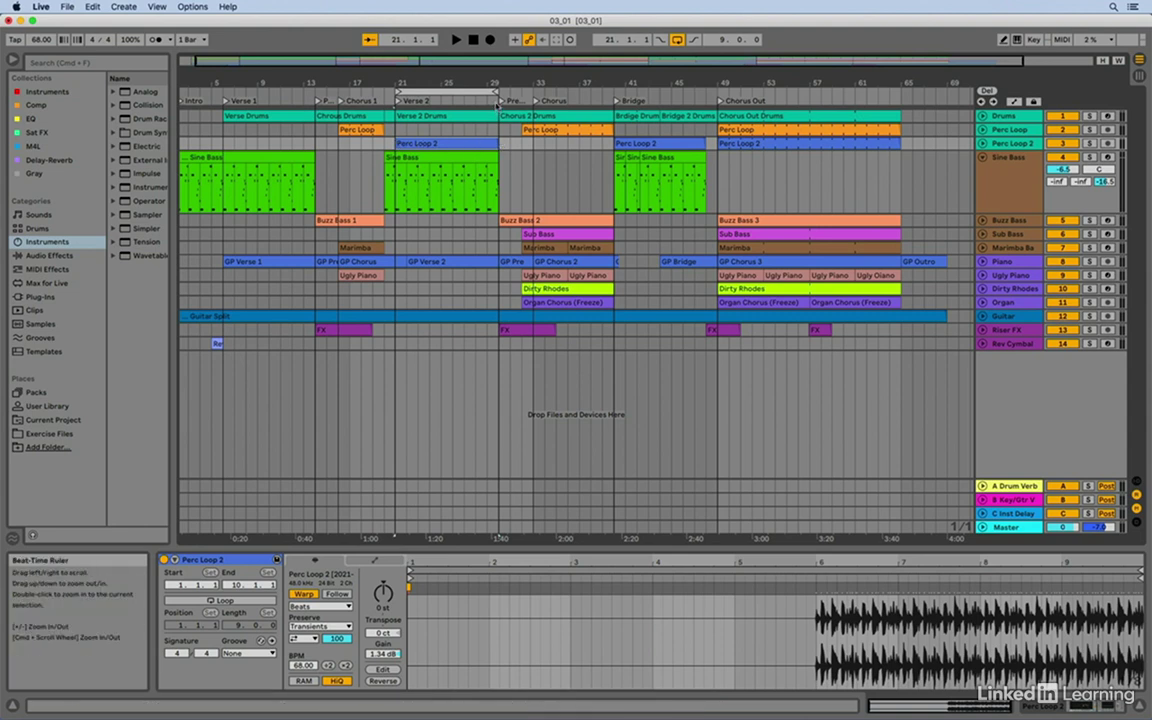
drag(496, 92, 414, 92)
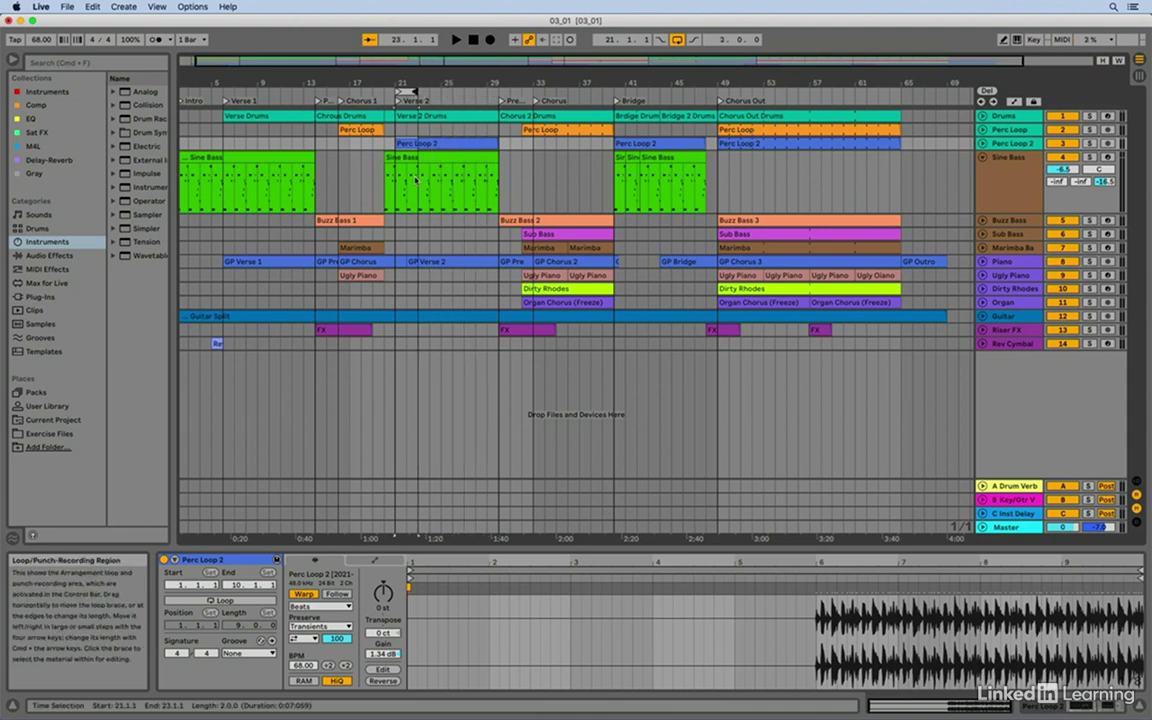
key(space)
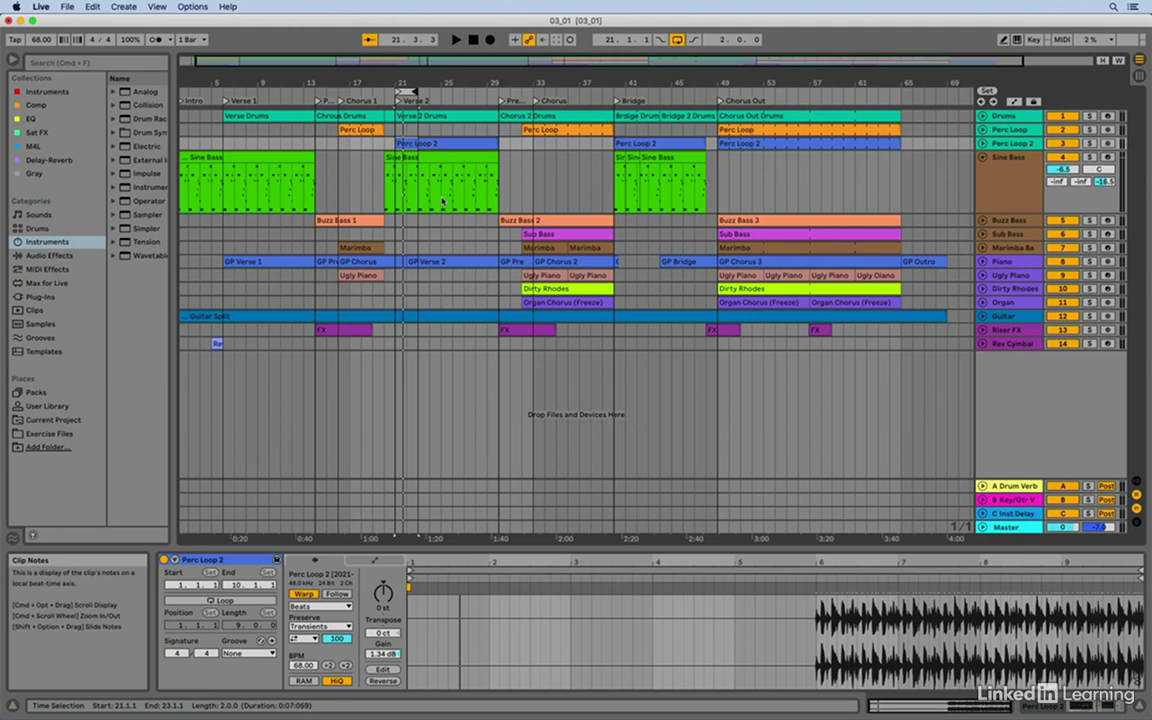
Place the insert marker at 22.1.1 on the Sine Bass track, inside the loop, and play the loop briefly
click(373, 186)
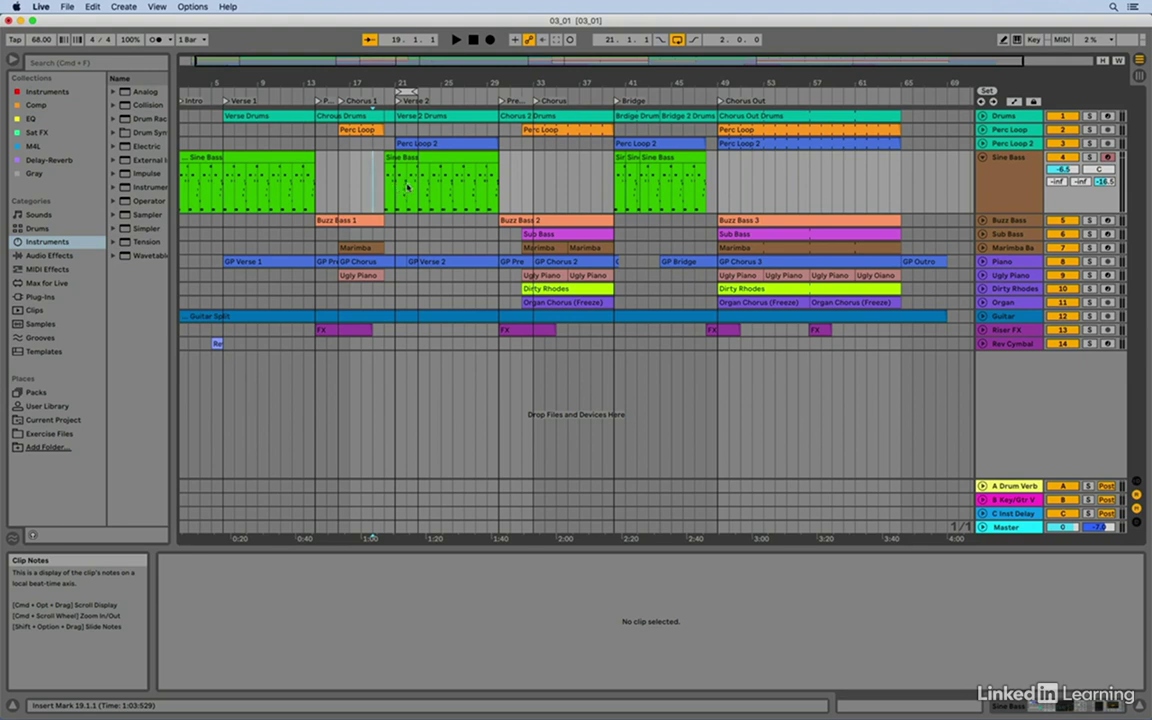
click(404, 186)
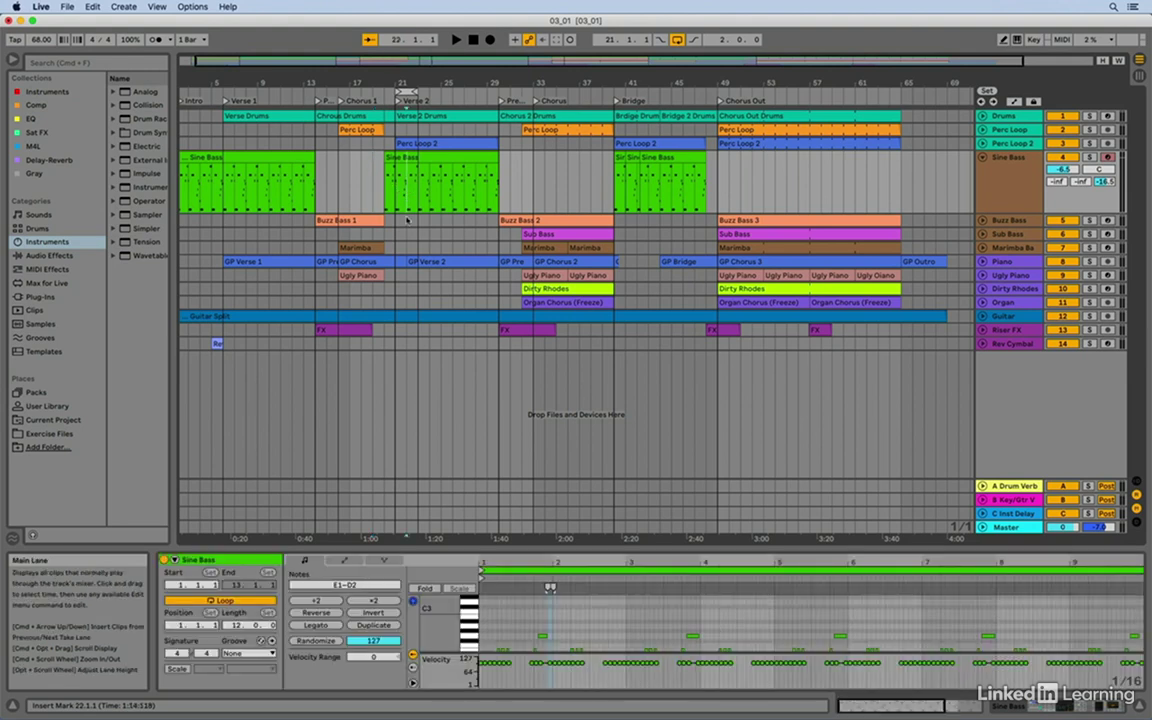
key(space)
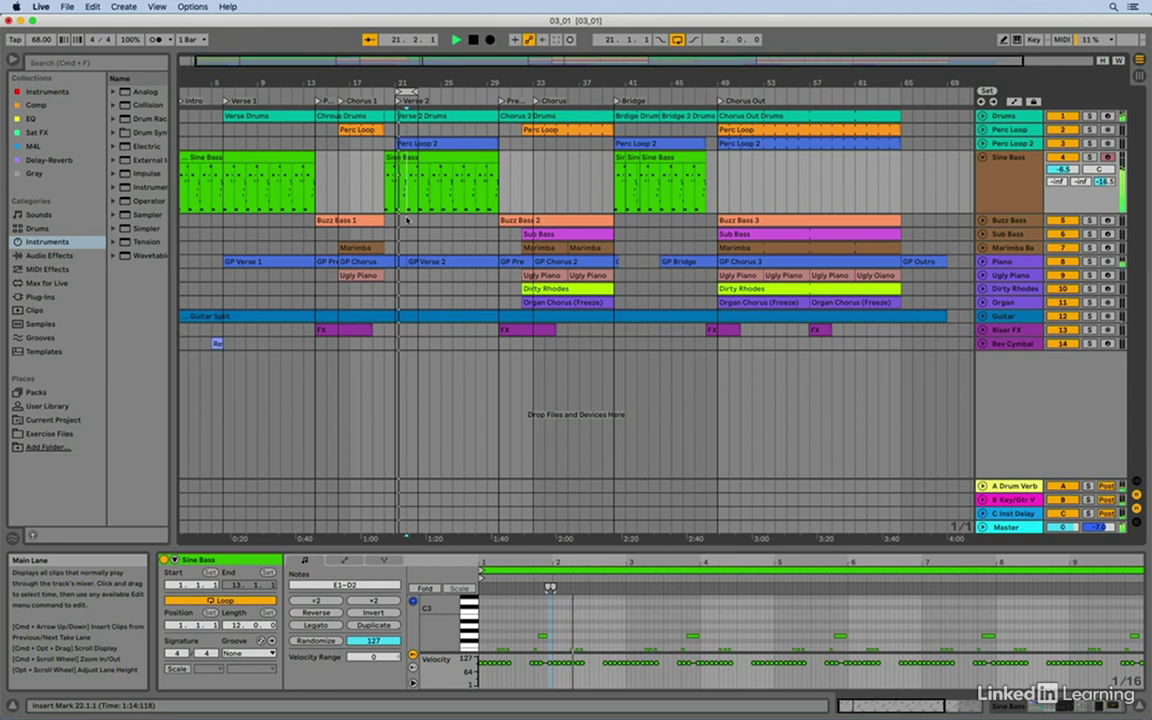
key(space)
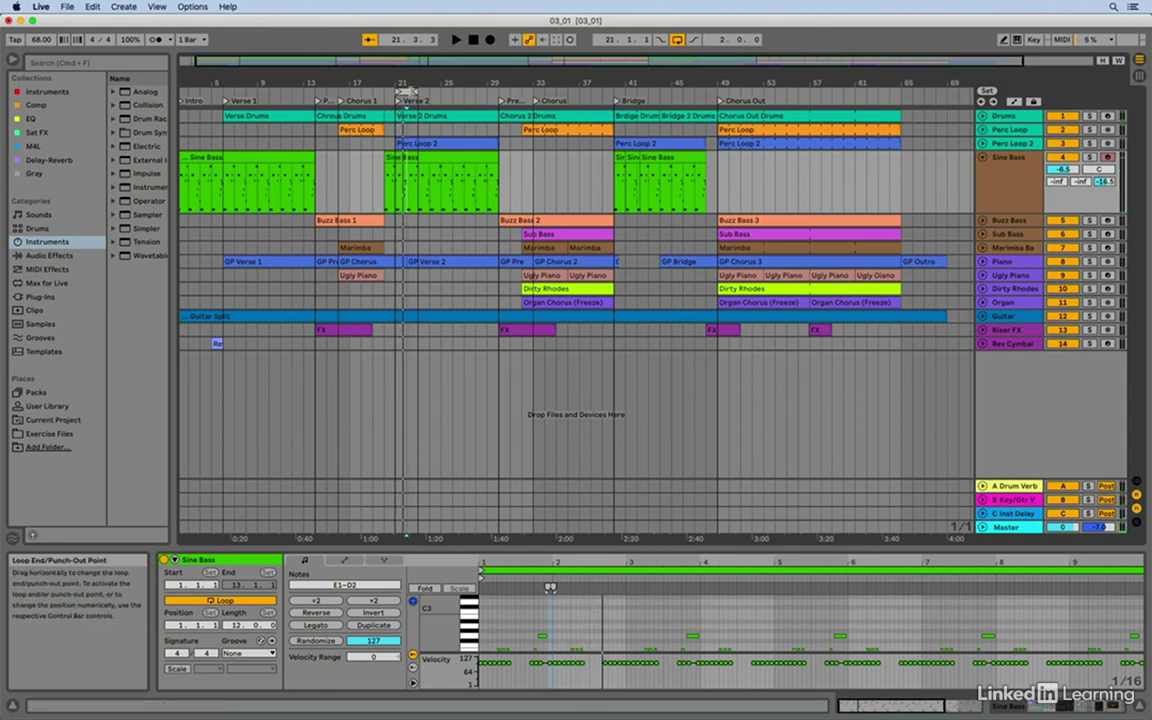
Set the arrangement loop to 4 bars from 21.1.1 and select the material within it across all tracks
mouse_move(405, 91)
mouse_down()
mouse_move(390, 91)
mouse_move(451, 91)
mouse_move(374, 92)
mouse_move(397, 92)
mouse_up()
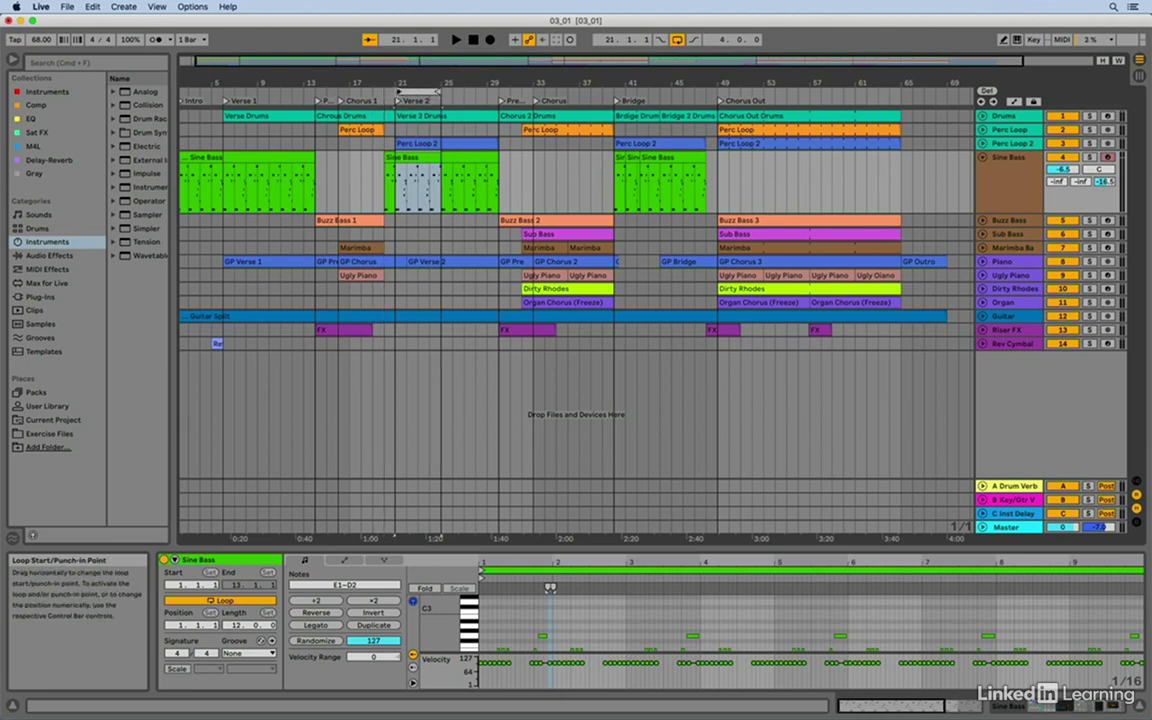
click(418, 91)
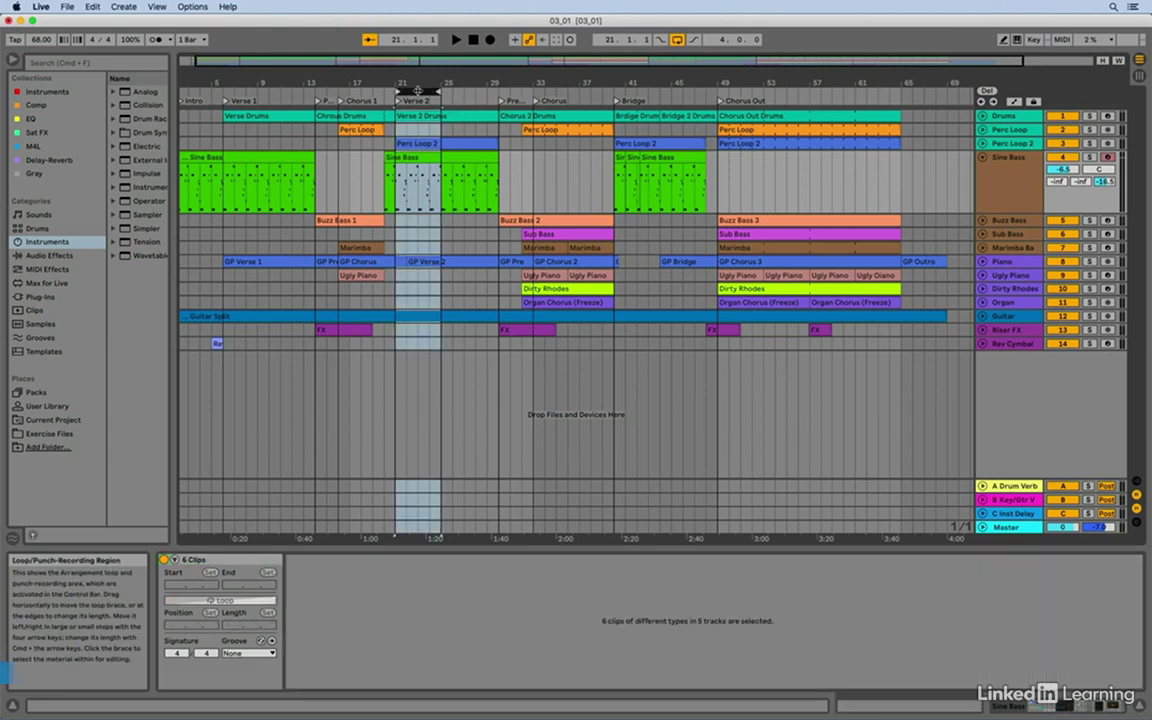
Shift the four-bar loop forward along the arrangement in one-bar steps and bring it back to start at 21.1.1
key(Right)
key(Right)
key(Right)
key(Right)
key(Right)
key(Right)
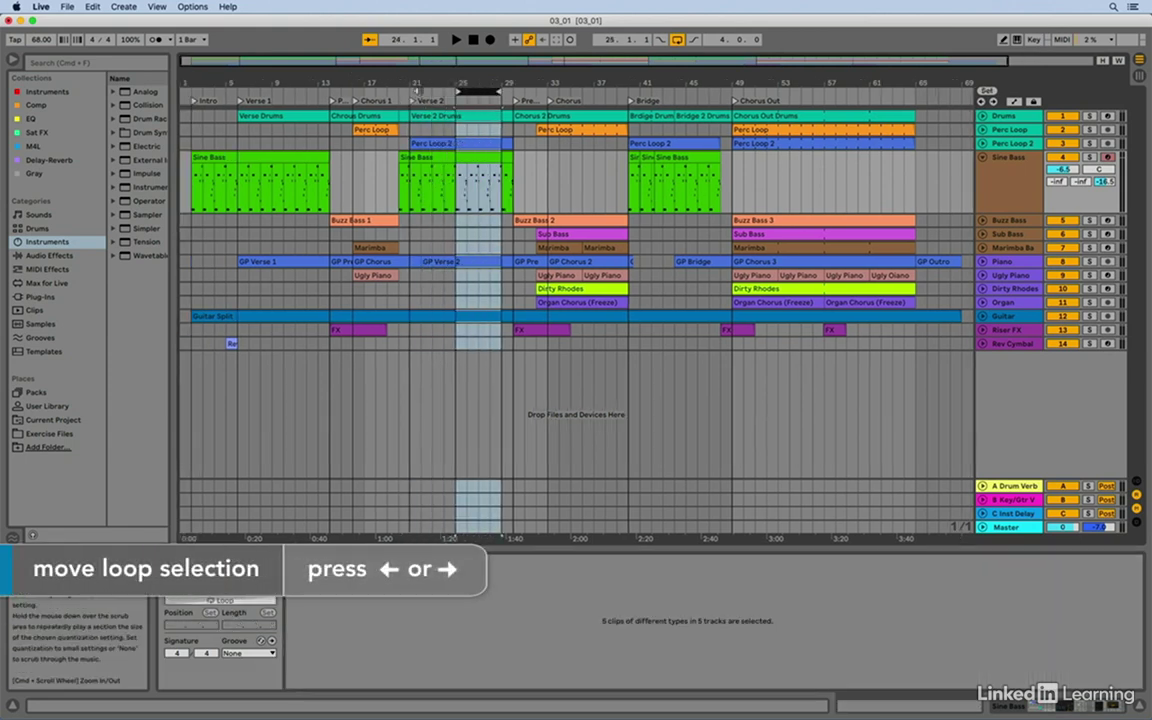
key(Left)
key(Left)
key(Left)
key(Left)
key(Left)
key(Left)
key(Left)
key(Left)
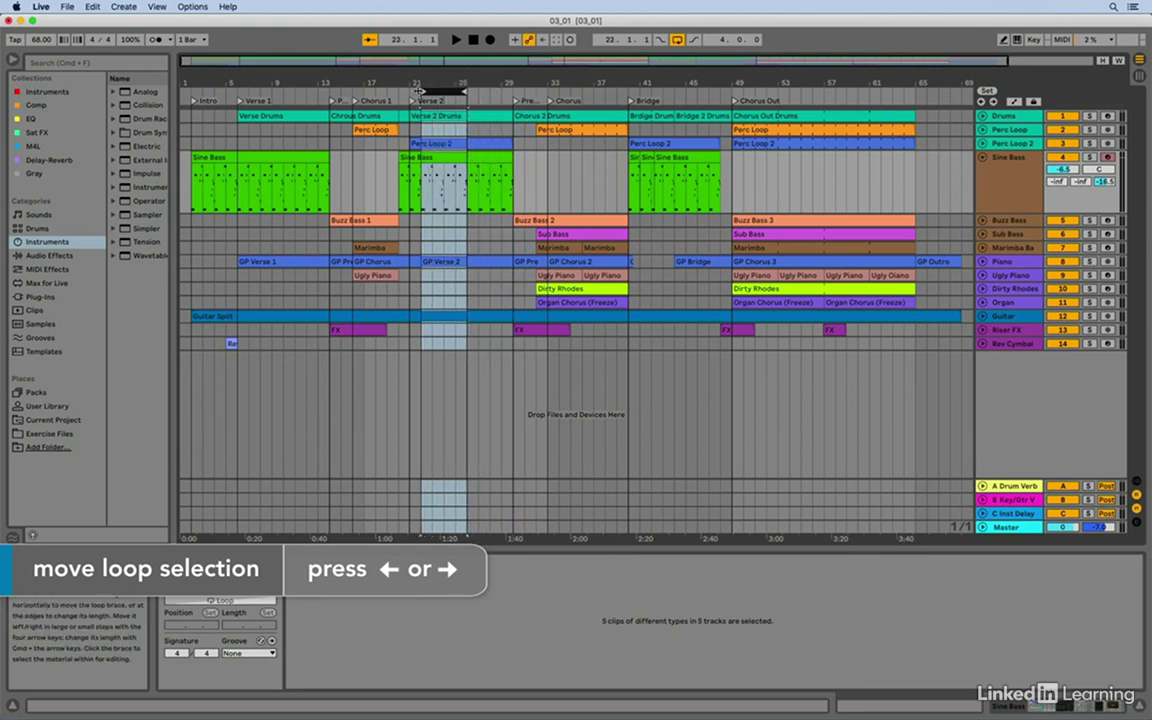
key(Right)
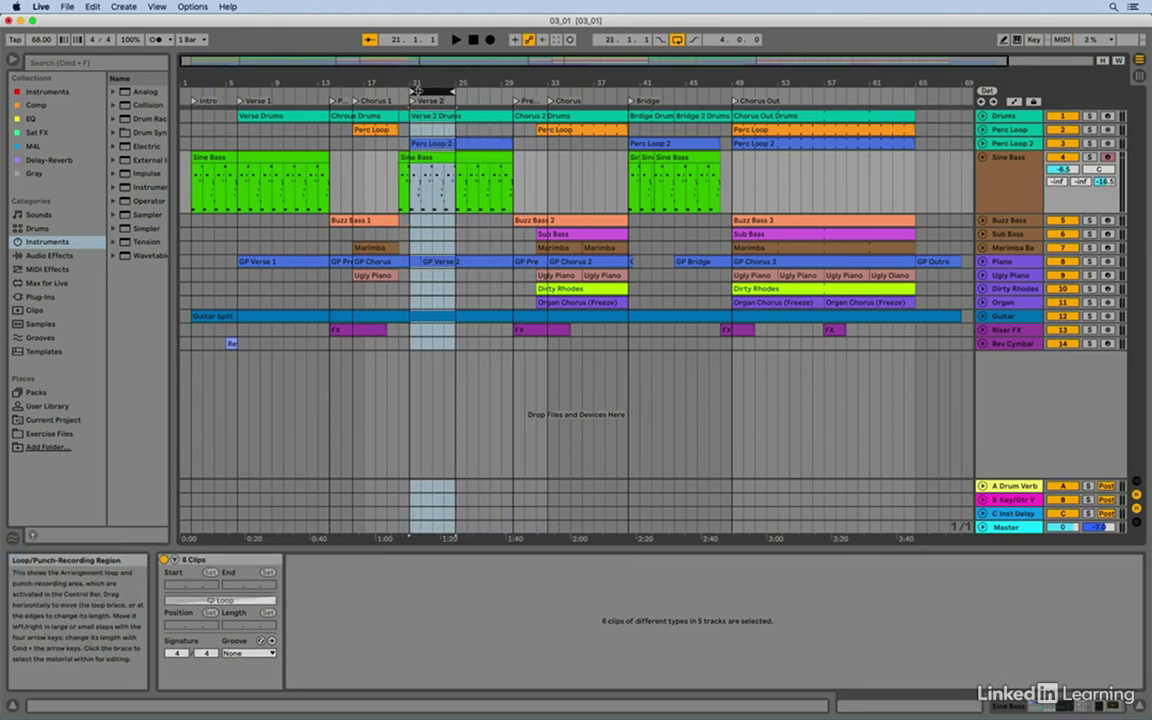